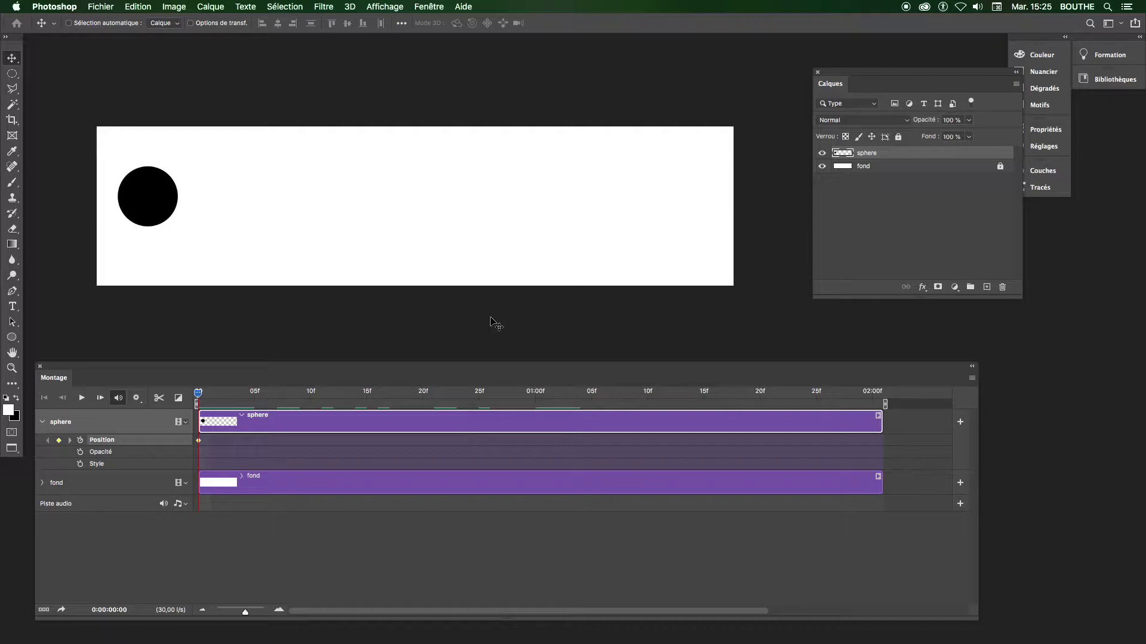
# - Check the image size with its dimensions expressed in pixels, leaving the size unchanged
pyautogui.click(174, 7)
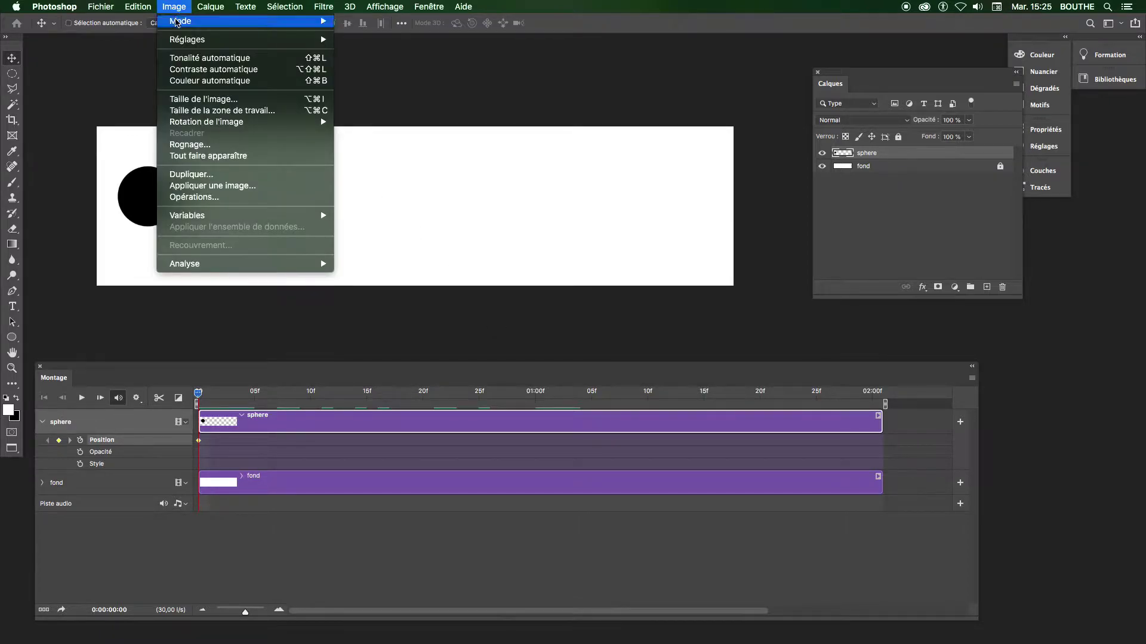
pyautogui.click(203, 99)
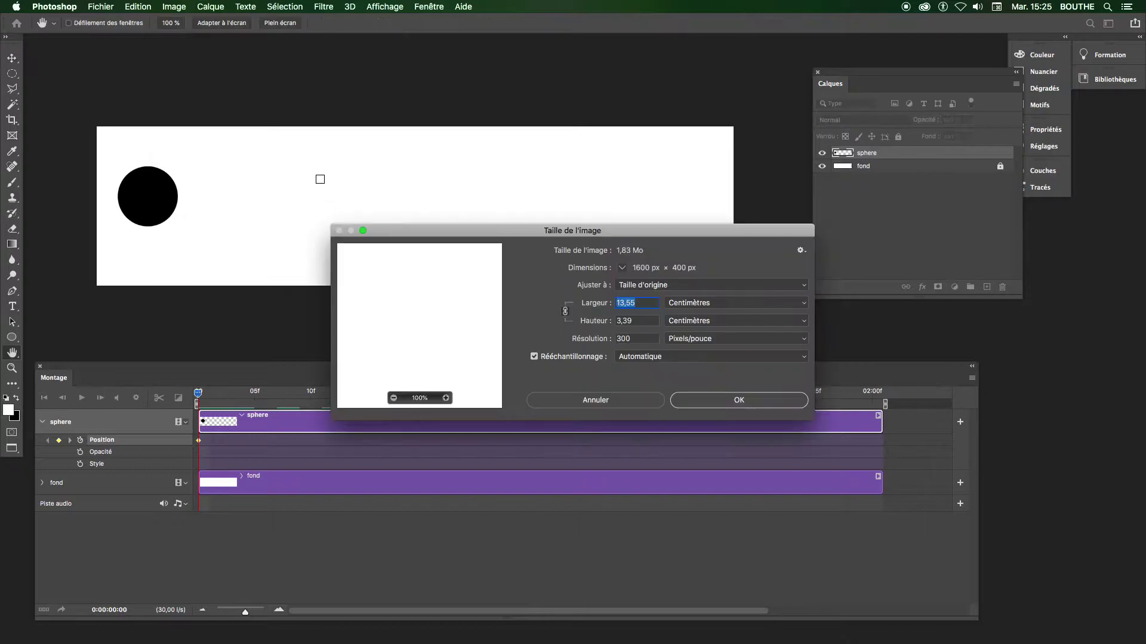
pyautogui.click(690, 304)
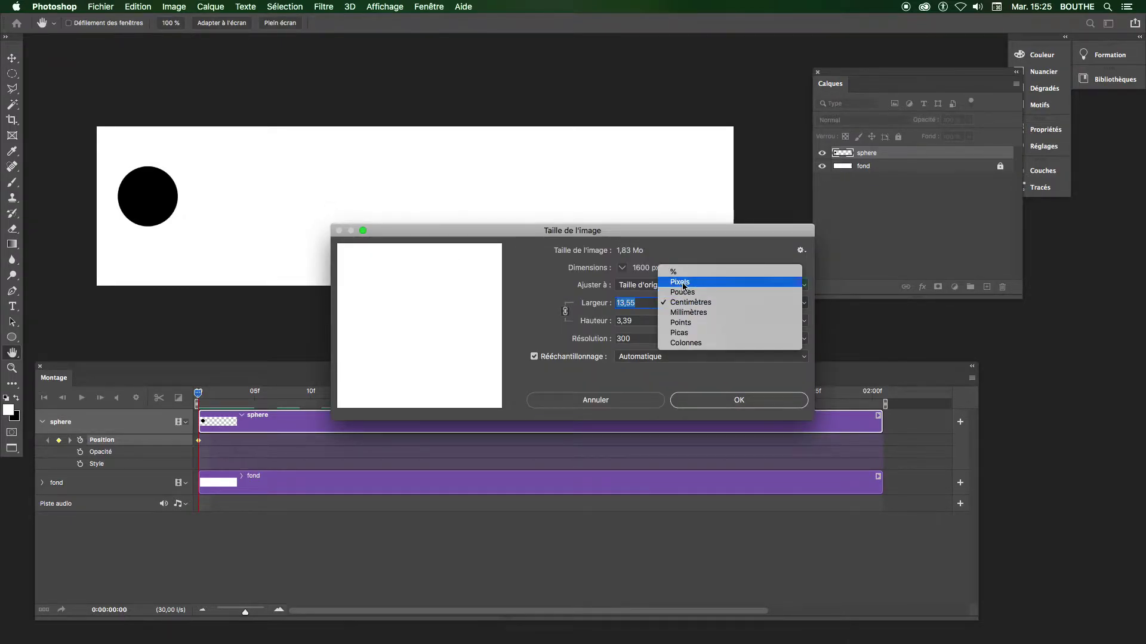
pyautogui.click(683, 284)
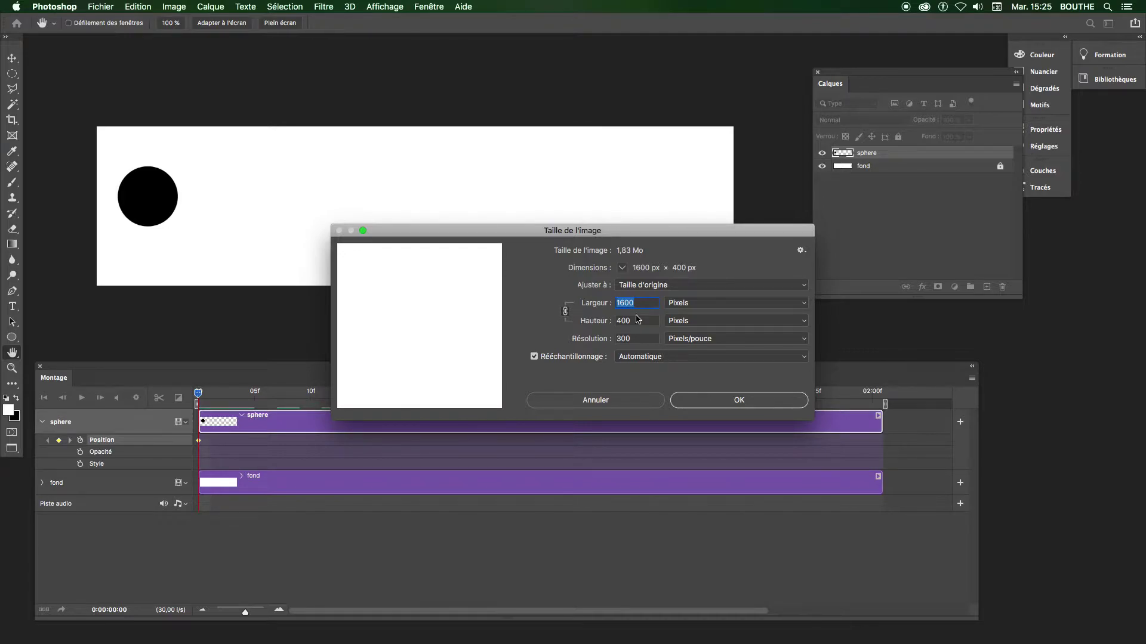
pyautogui.press('Return')
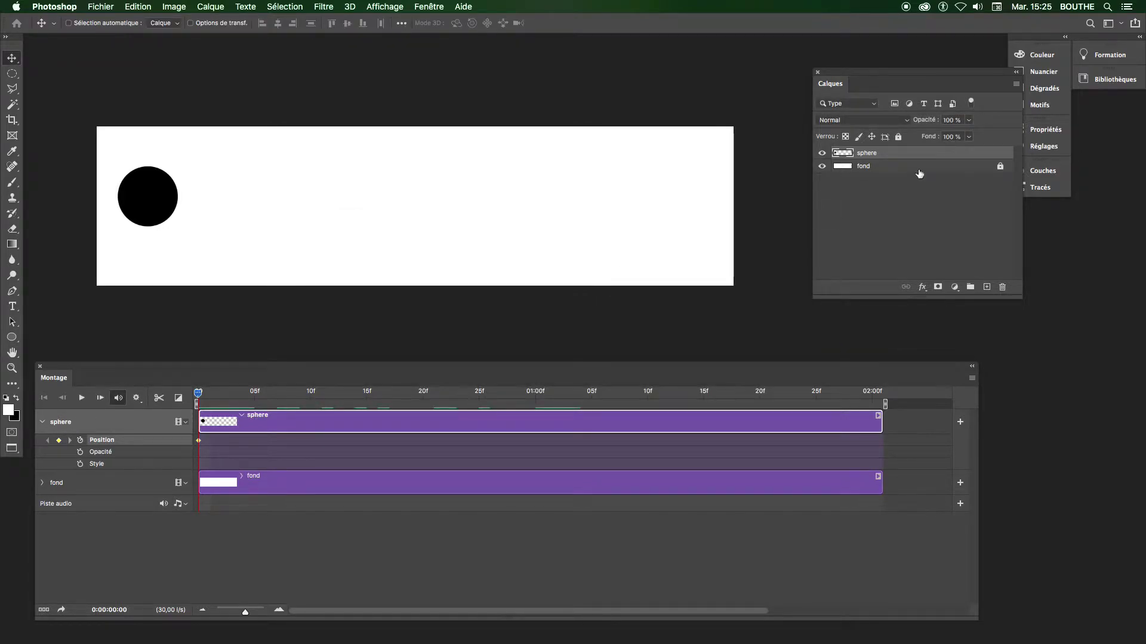
# - Toggle the sphere layer's visibility off and on, and close and reopen the Montage timeline
pyautogui.click(823, 154)
pyautogui.click(823, 154)
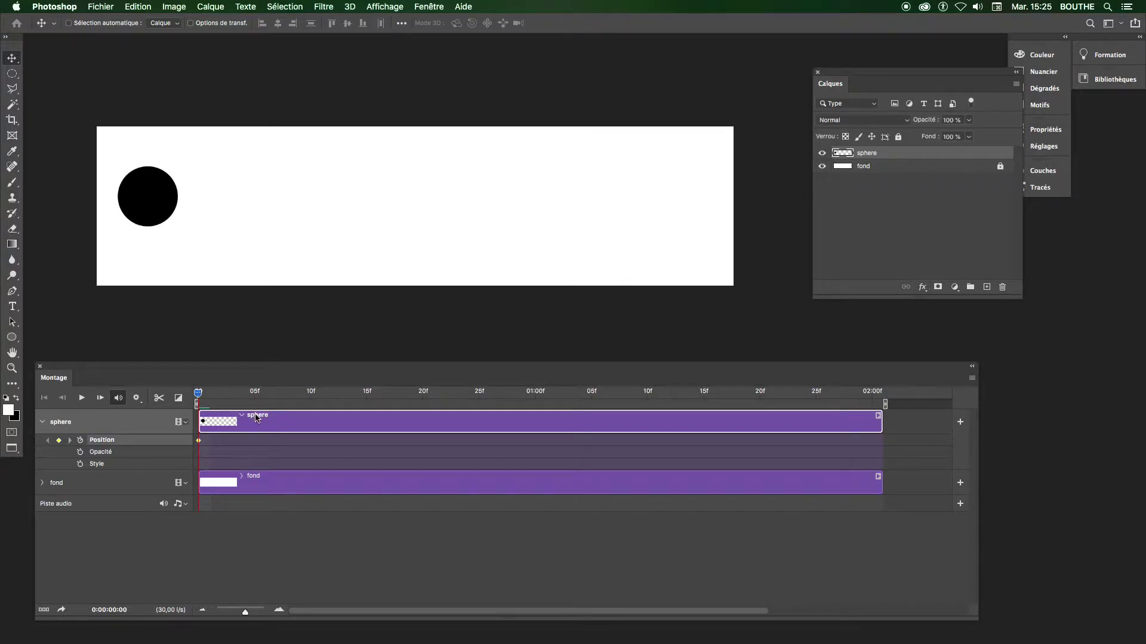
pyautogui.click(40, 368)
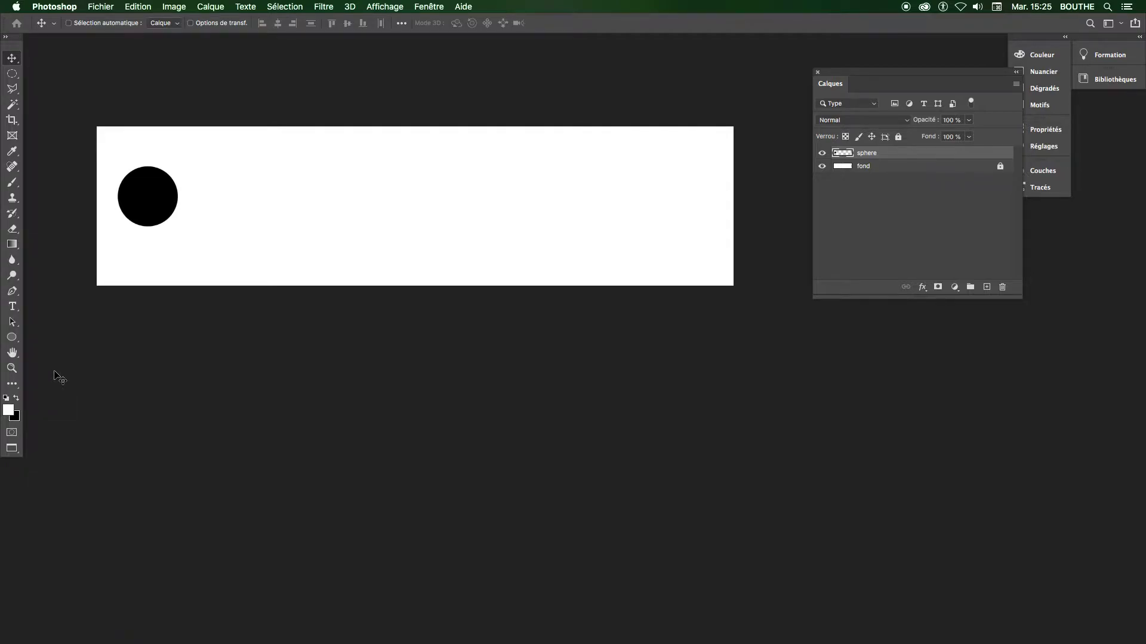
pyautogui.click(430, 6)
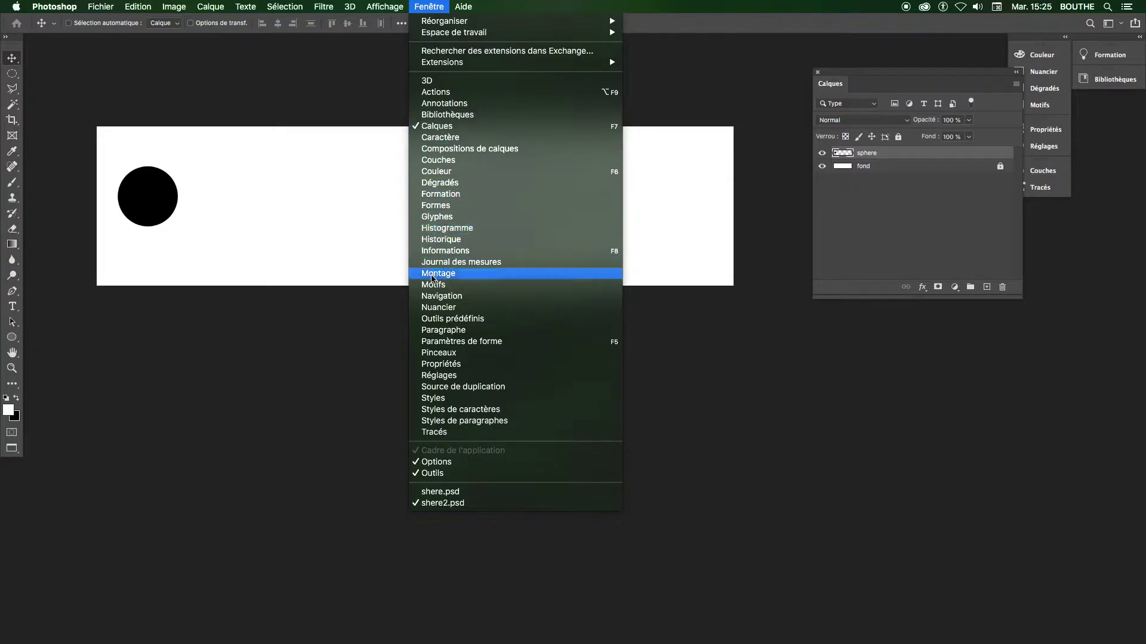
pyautogui.click(426, 274)
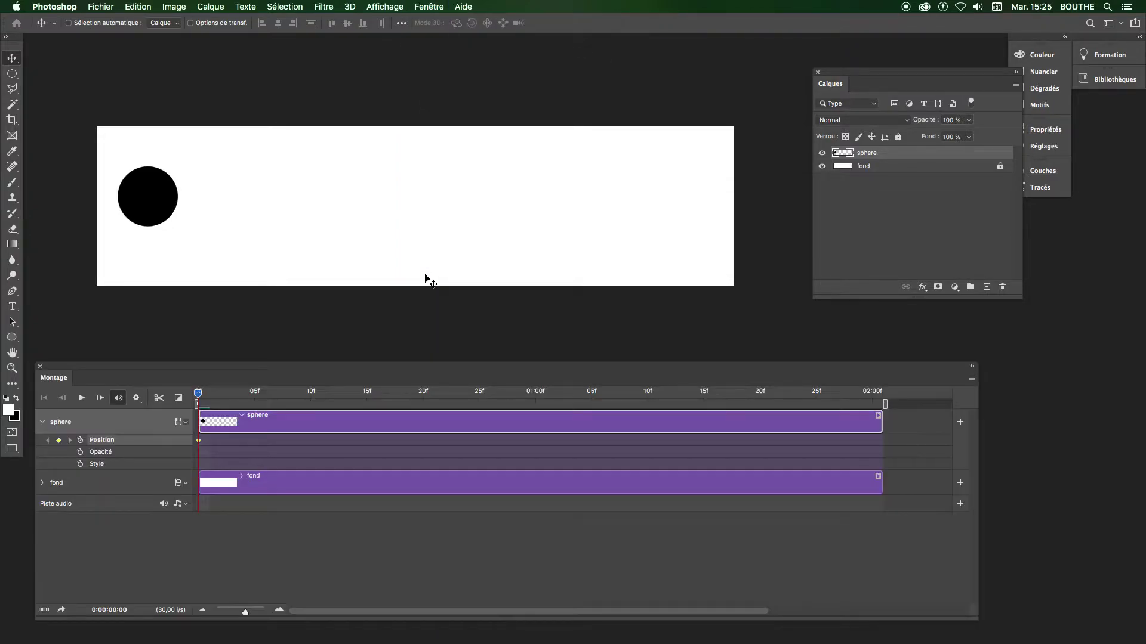
# - Cycle the screen modes back to full screen with menu bar, and arrange the canvas just above the Montage timeline
pyautogui.moveTo(417, 258); pyautogui.dragTo(385, 233)
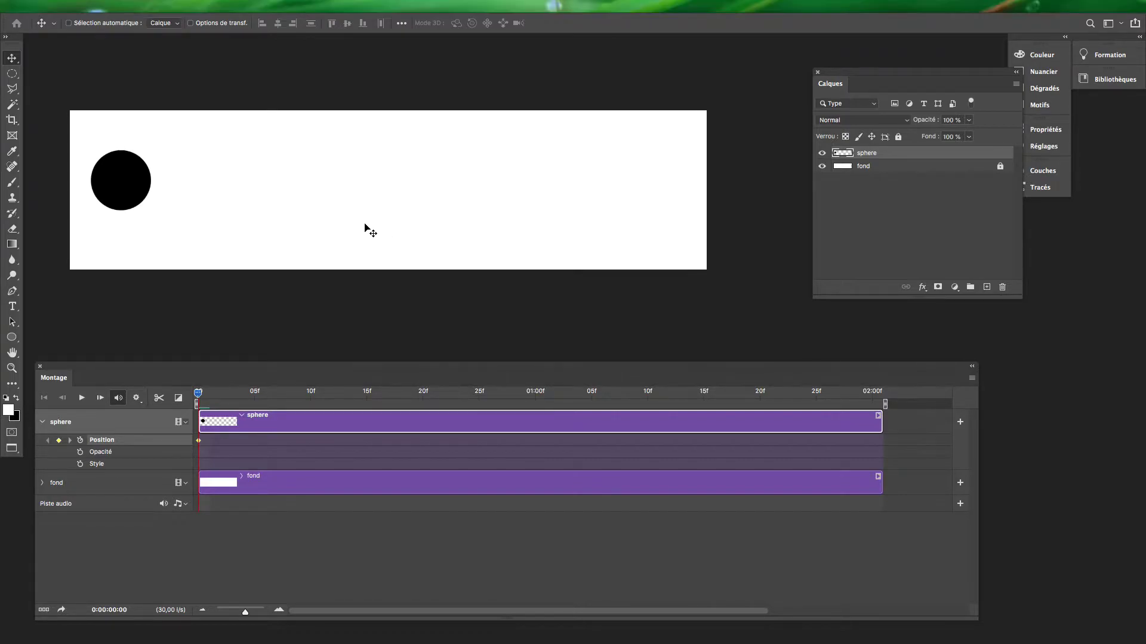
pyautogui.press('f')
pyautogui.press('f')
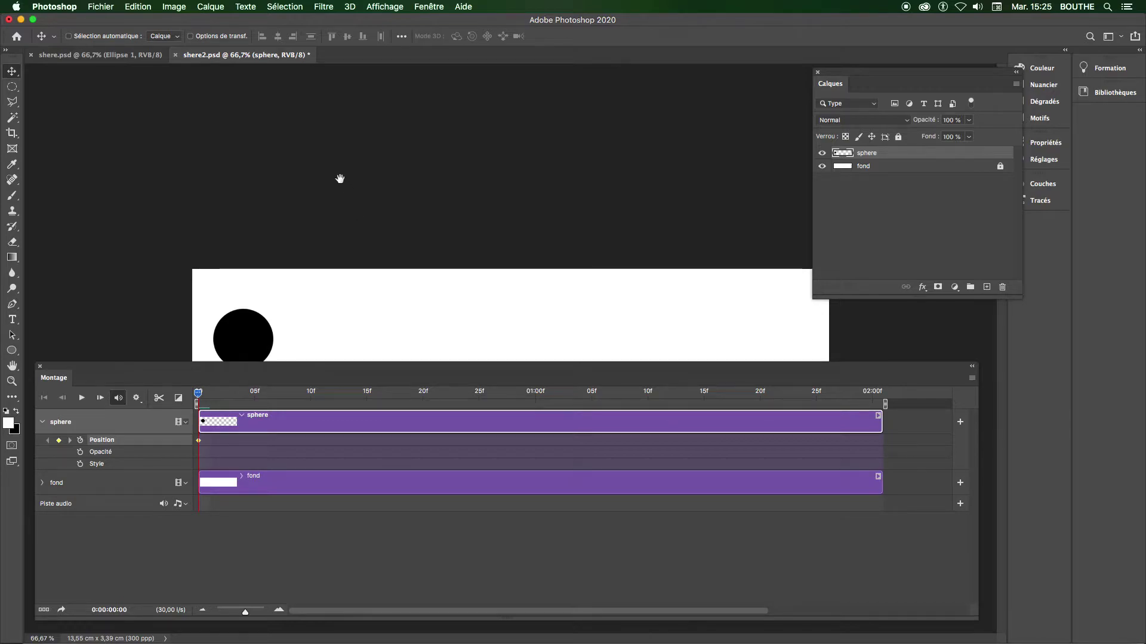
pyautogui.press('f')
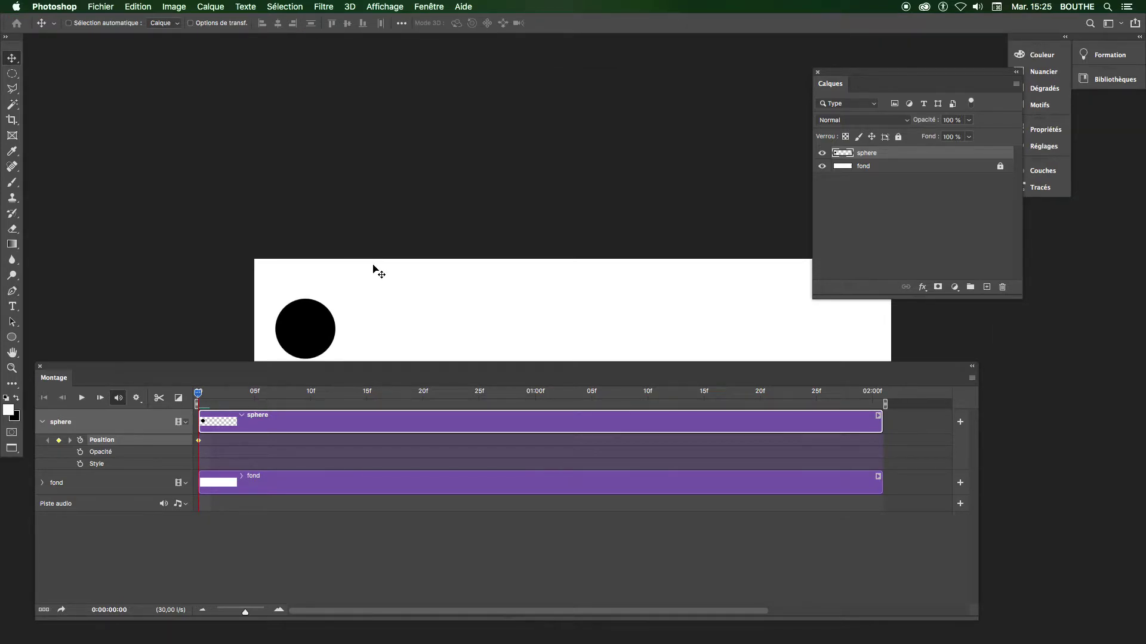
pyautogui.moveTo(386, 266); pyautogui.dragTo(233, 94)
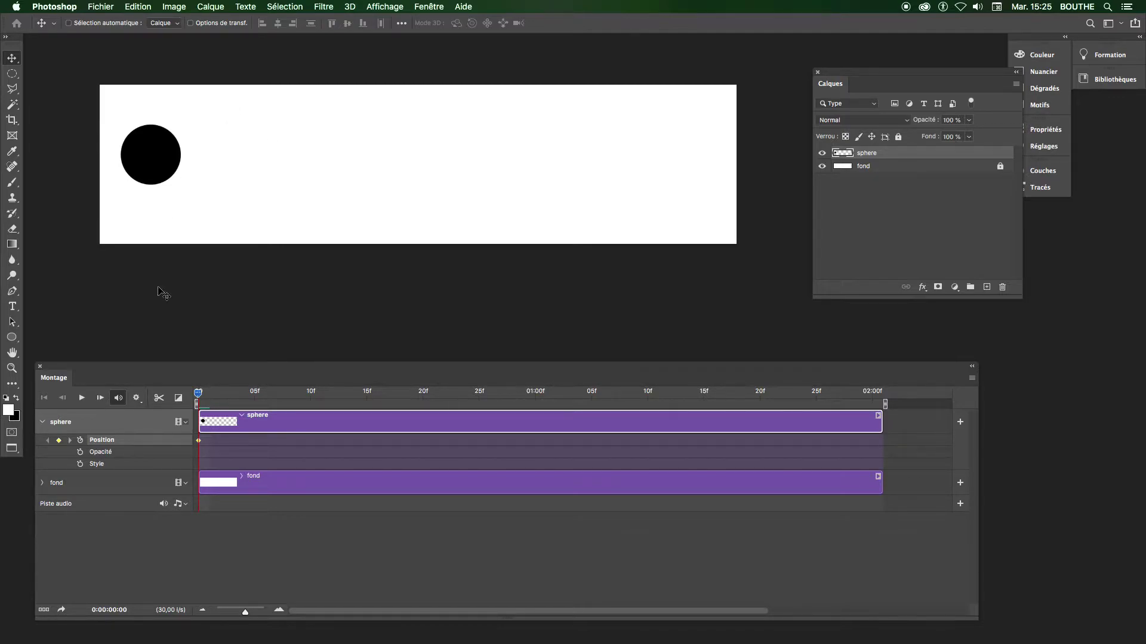
pyautogui.moveTo(101, 368); pyautogui.dragTo(103, 352)
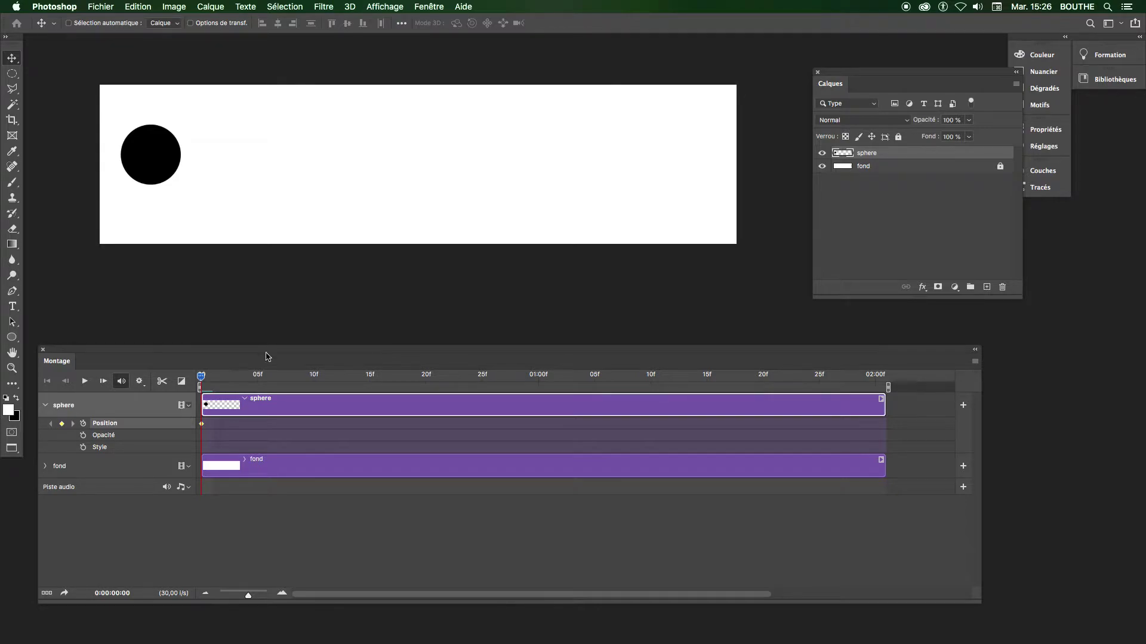
# - Play the timeline briefly and check the loop playback option in the timeline settings
pyautogui.click(84, 382)
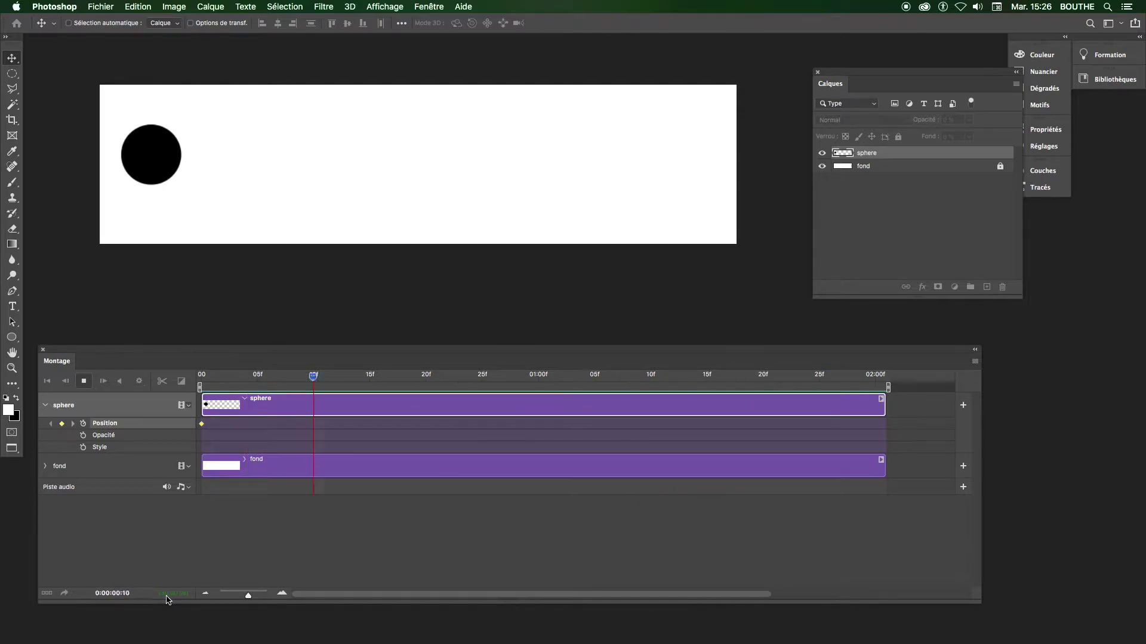
pyautogui.click(84, 381)
pyautogui.click(975, 363)
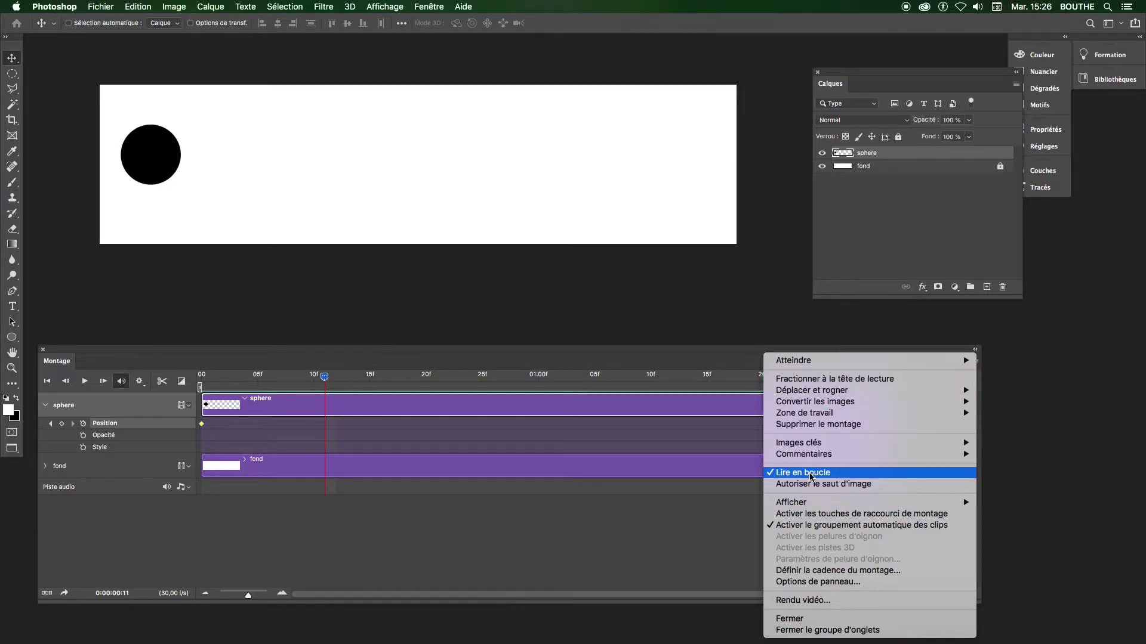
pyautogui.click(406, 570)
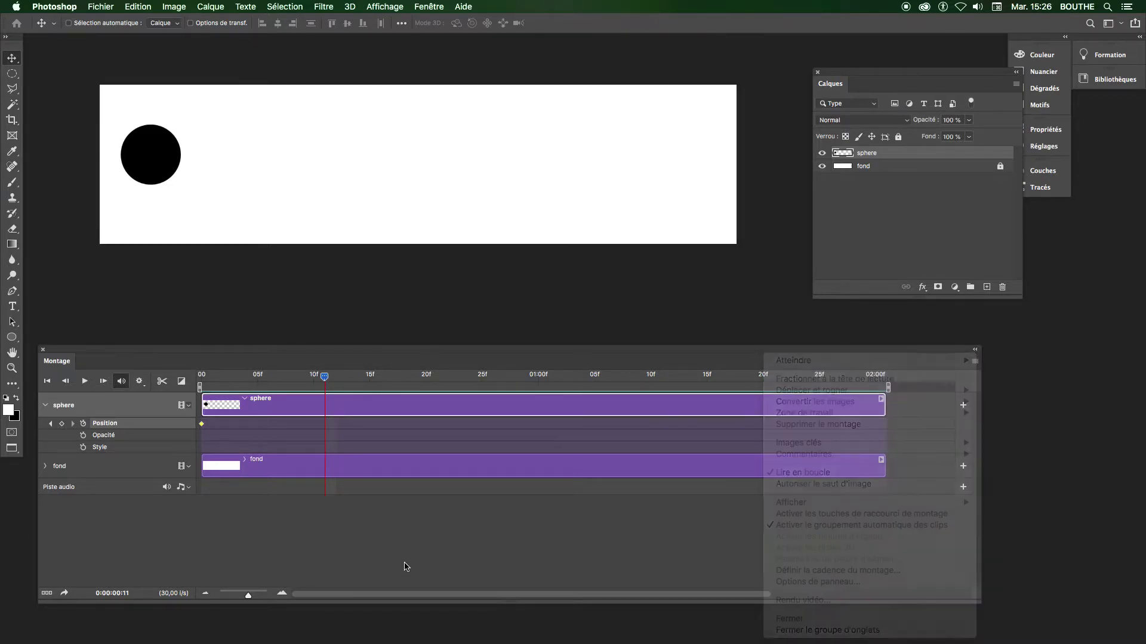
# - Delete the sphere's existing Position keyframe at frame 00, keeping the track's animatable properties expanded
pyautogui.moveTo(325, 380); pyautogui.dragTo(201, 377)
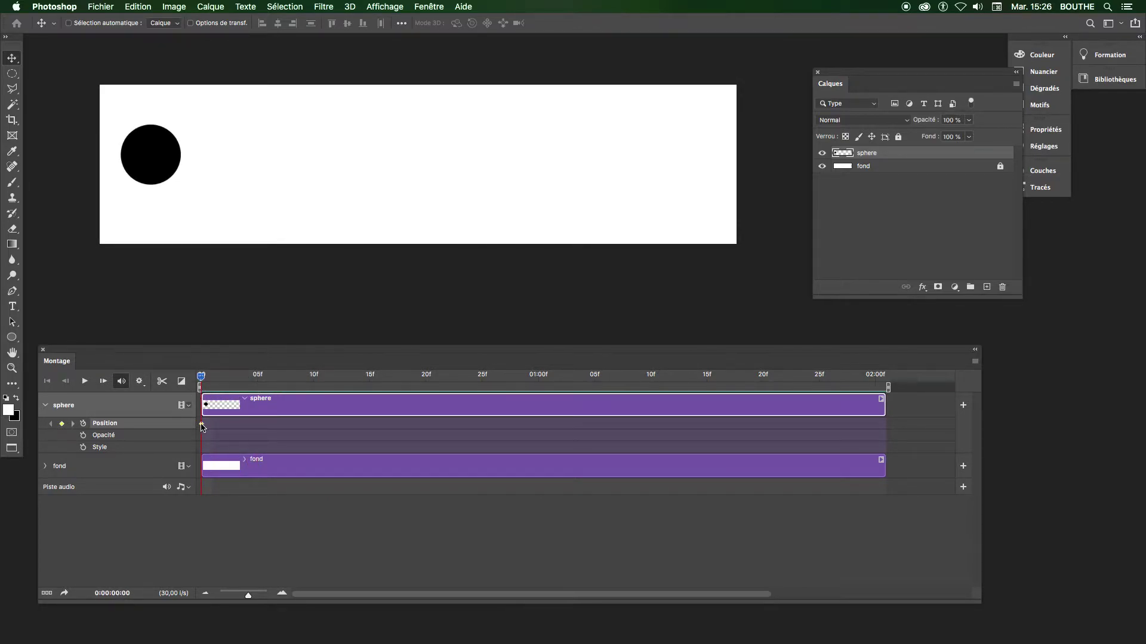
pyautogui.press('Delete')
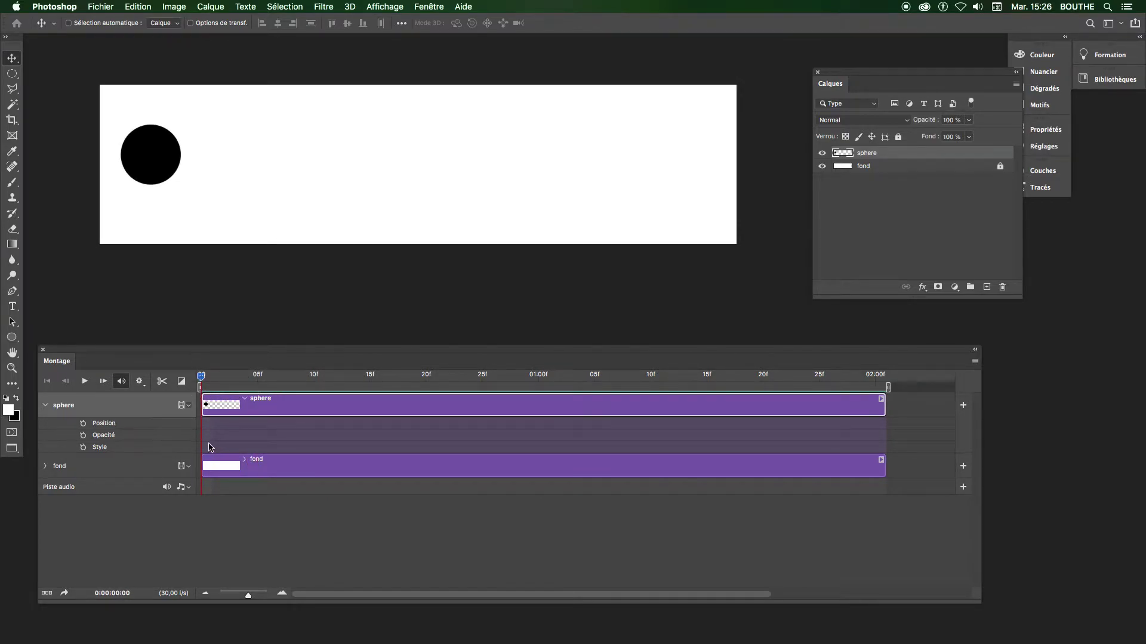
pyautogui.click(46, 407)
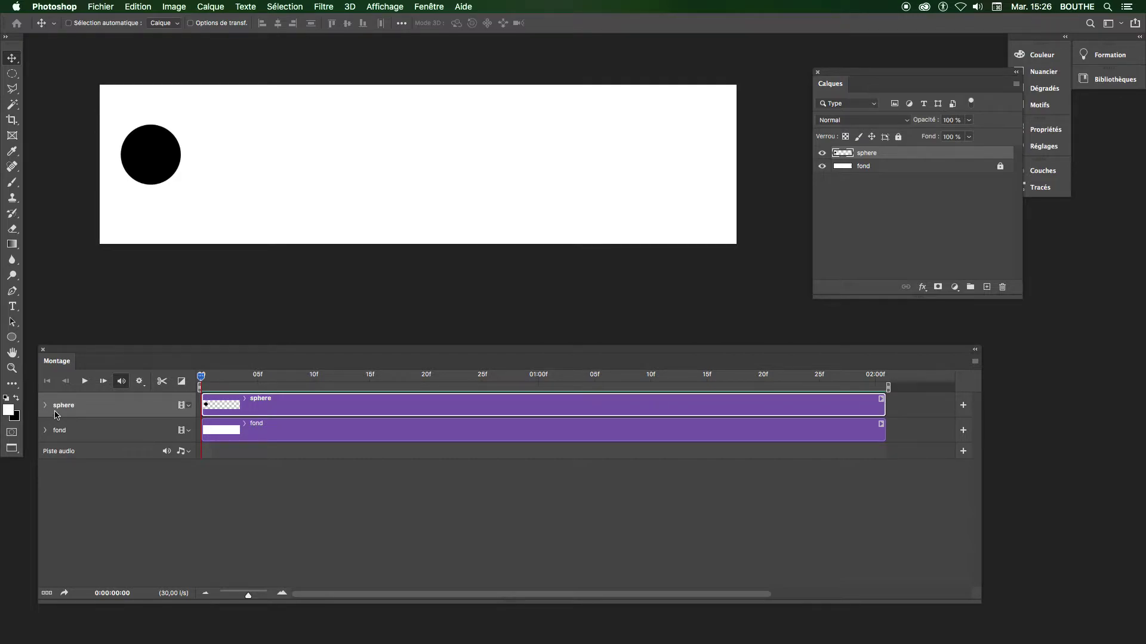
pyautogui.click(46, 407)
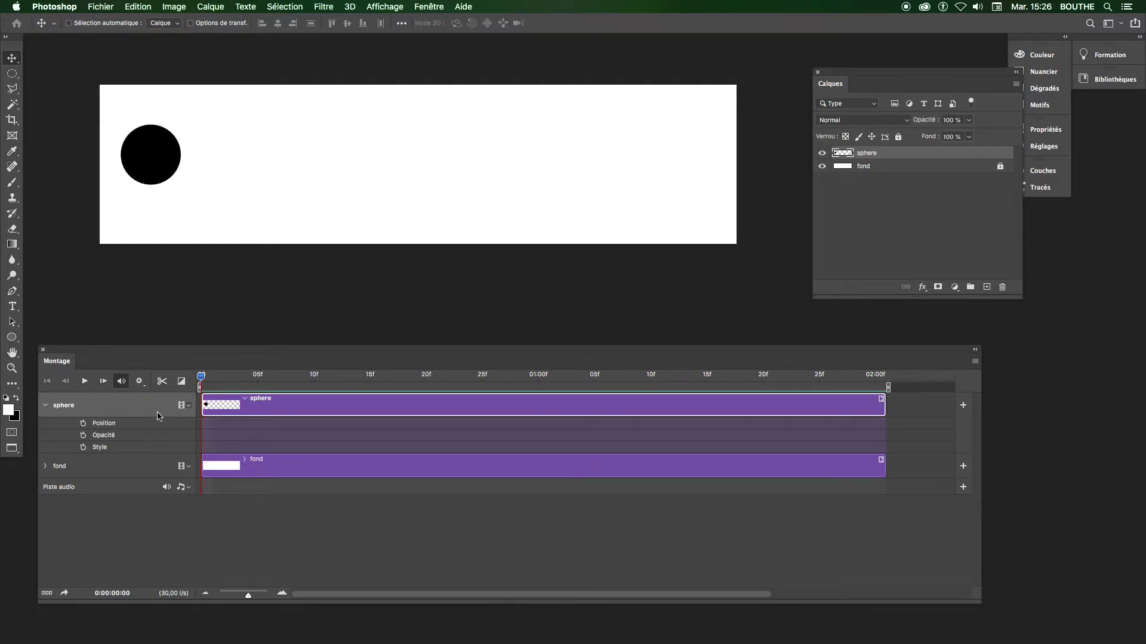
# - Animate the sphere's Position from a keyframe at 00 to the right side of the canvas at 01:20
pyautogui.click(84, 424)
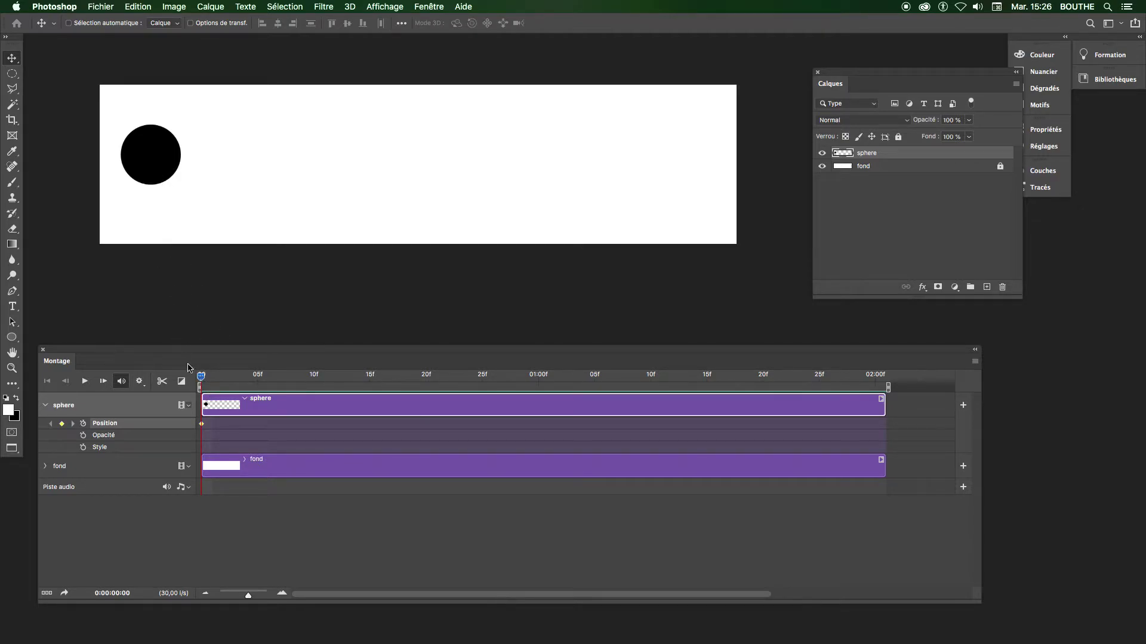
pyautogui.moveTo(208, 380); pyautogui.dragTo(767, 399)
pyautogui.moveTo(154, 157); pyautogui.dragTo(675, 154)
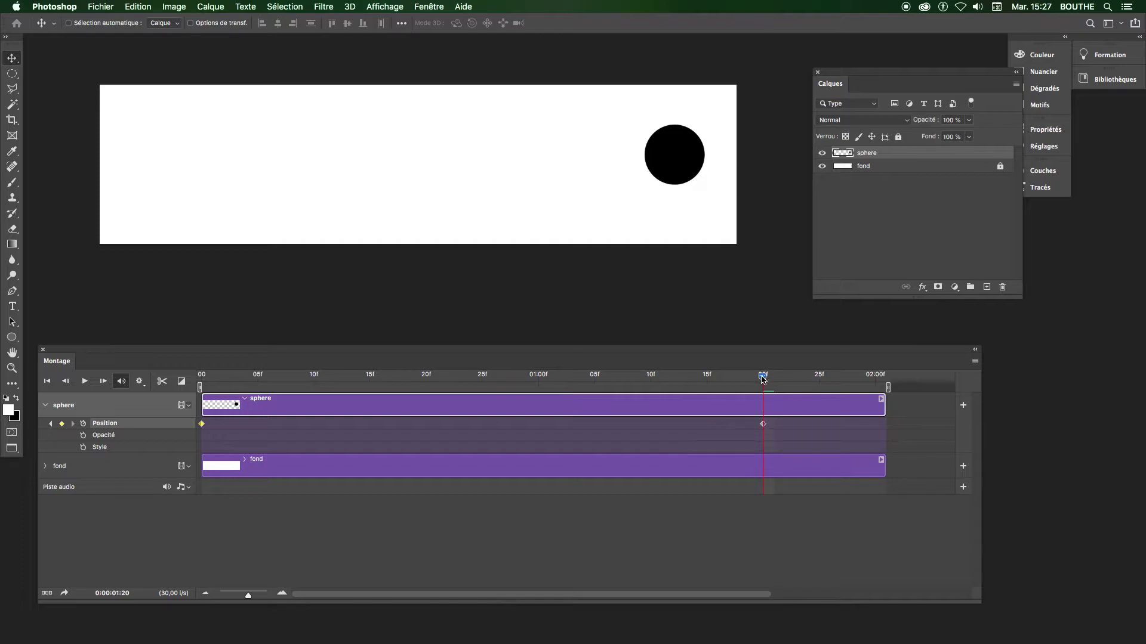
# - Play the sphere's movement from the start and scrub through its in-between frames
pyautogui.moveTo(762, 377); pyautogui.dragTo(200, 376)
pyautogui.click(85, 381)
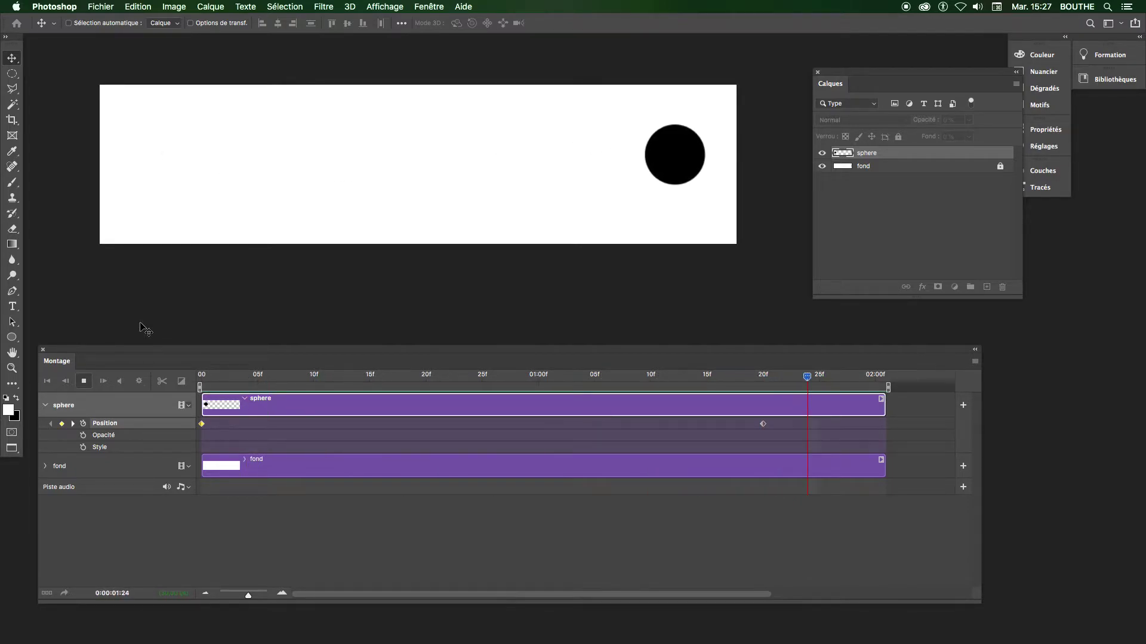
pyautogui.press('space')
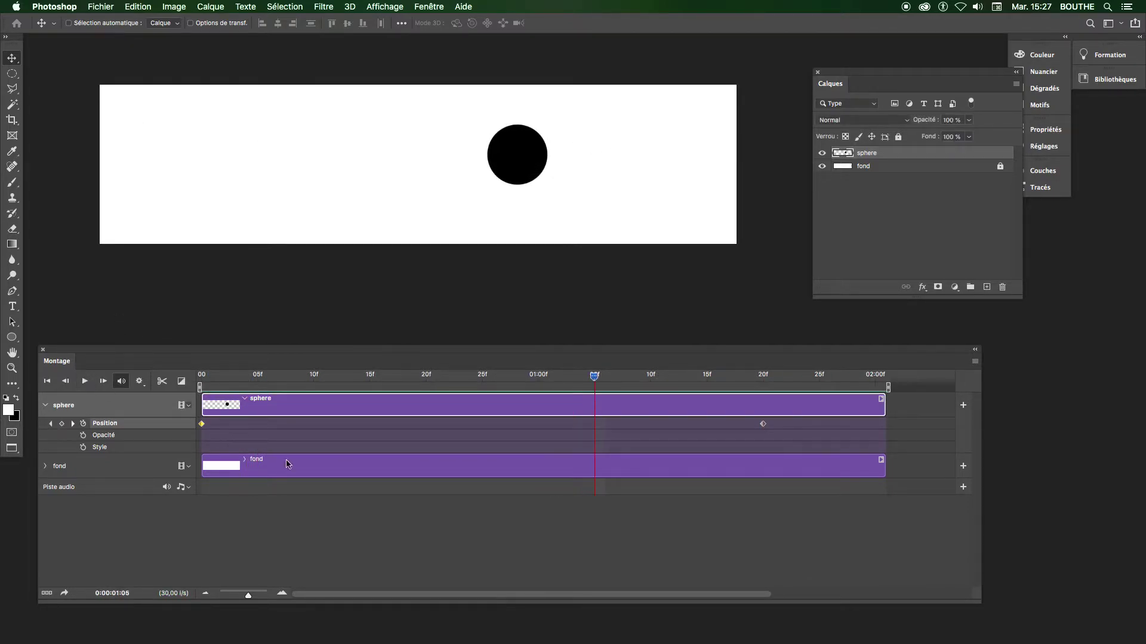
pyautogui.moveTo(600, 384); pyautogui.dragTo(506, 380)
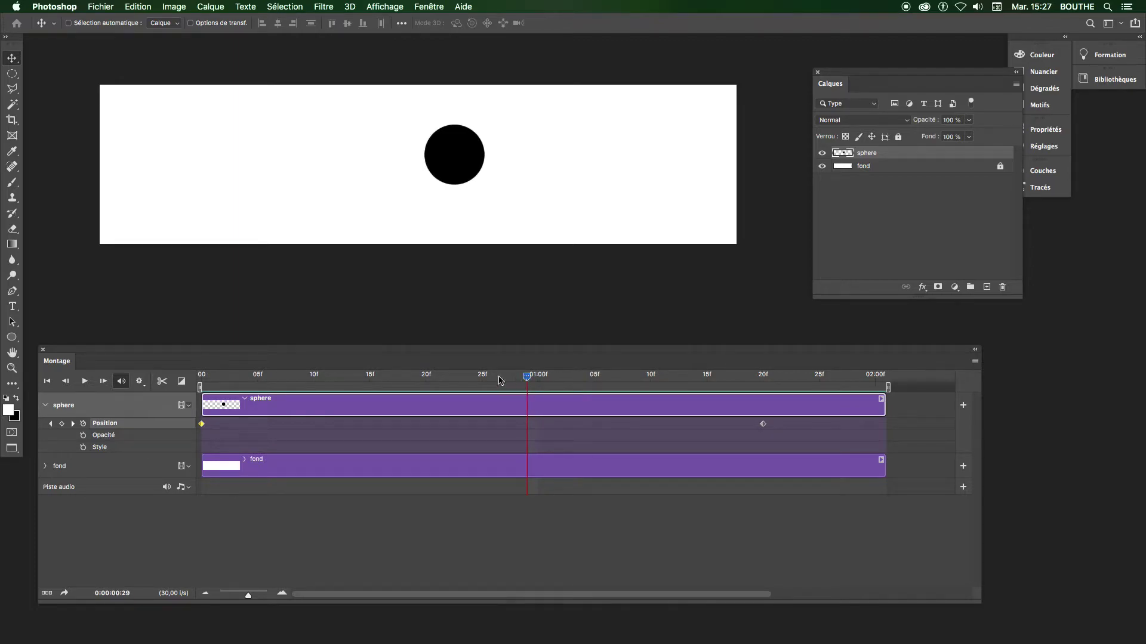
# - Speed up the sphere by moving its Position keyframes to frames 22 and 26, and preview the motion from the start
pyautogui.moveTo(526, 380); pyautogui.dragTo(201, 380)
pyautogui.moveTo(763, 424); pyautogui.dragTo(493, 424)
pyautogui.moveTo(204, 430); pyautogui.dragTo(449, 428)
pyautogui.click(83, 381)
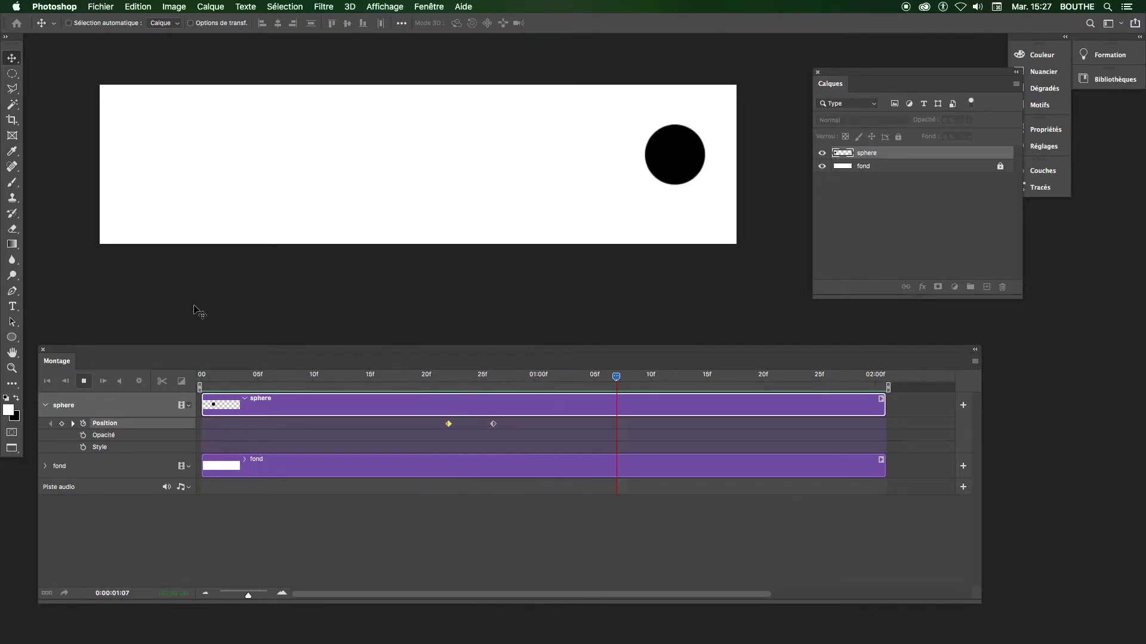
pyautogui.click(83, 382)
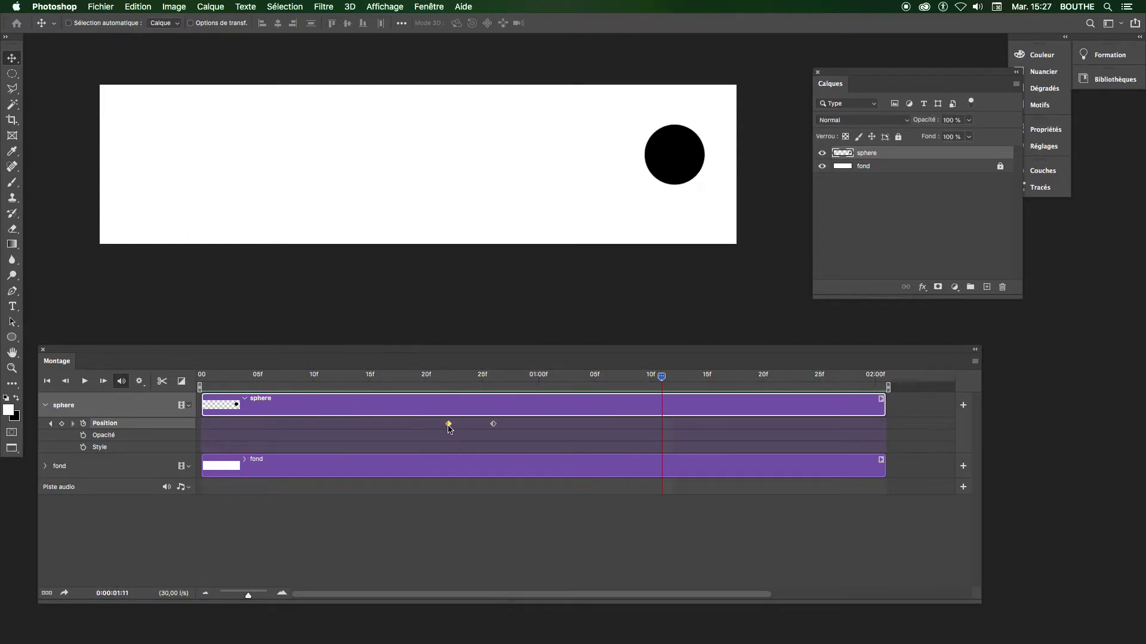
# - At the last Position keyframe, move the sphere off the canvas's right edge, and shift that keyframe to about 01:23
pyautogui.click(52, 425)
pyautogui.click(494, 424)
pyautogui.moveTo(662, 157); pyautogui.dragTo(771, 159)
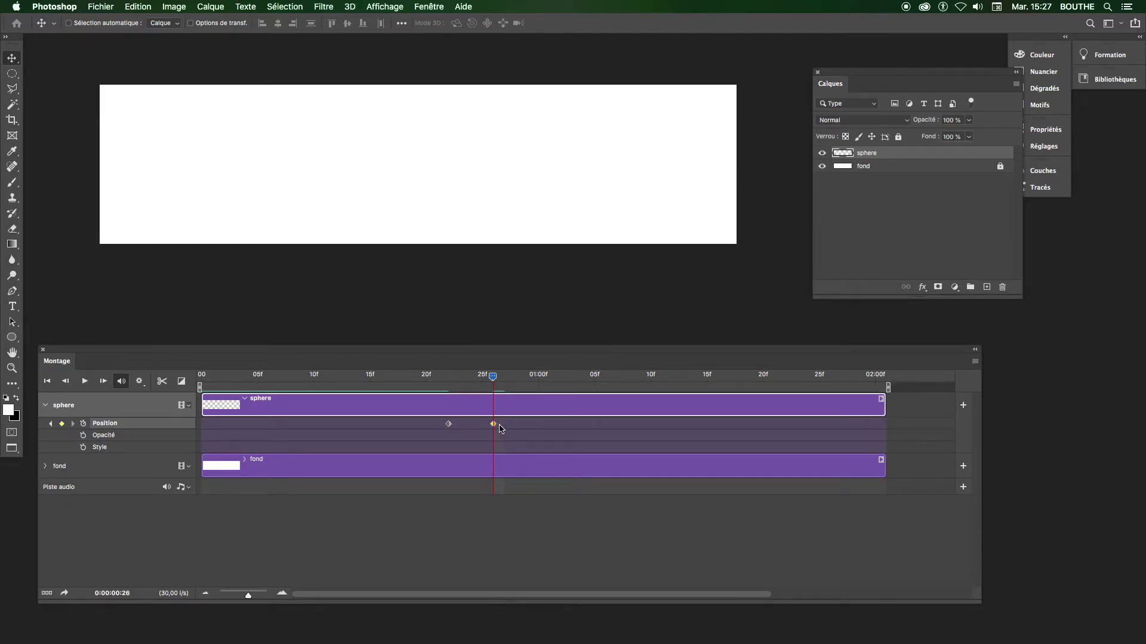
pyautogui.moveTo(495, 428); pyautogui.dragTo(799, 427)
# - Move the first Position keyframe to 00, place the sphere off the canvas's left edge there, and preview the animation
pyautogui.moveTo(500, 382); pyautogui.dragTo(201, 378)
pyautogui.moveTo(448, 425); pyautogui.dragTo(201, 425)
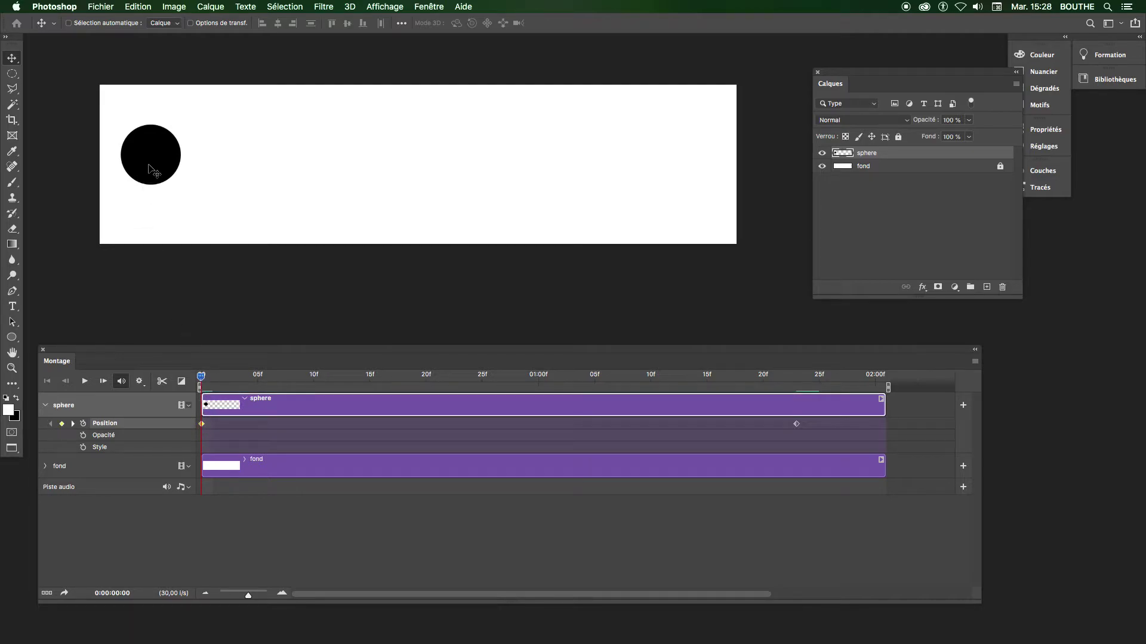
pyautogui.moveTo(159, 158); pyautogui.dragTo(60, 159)
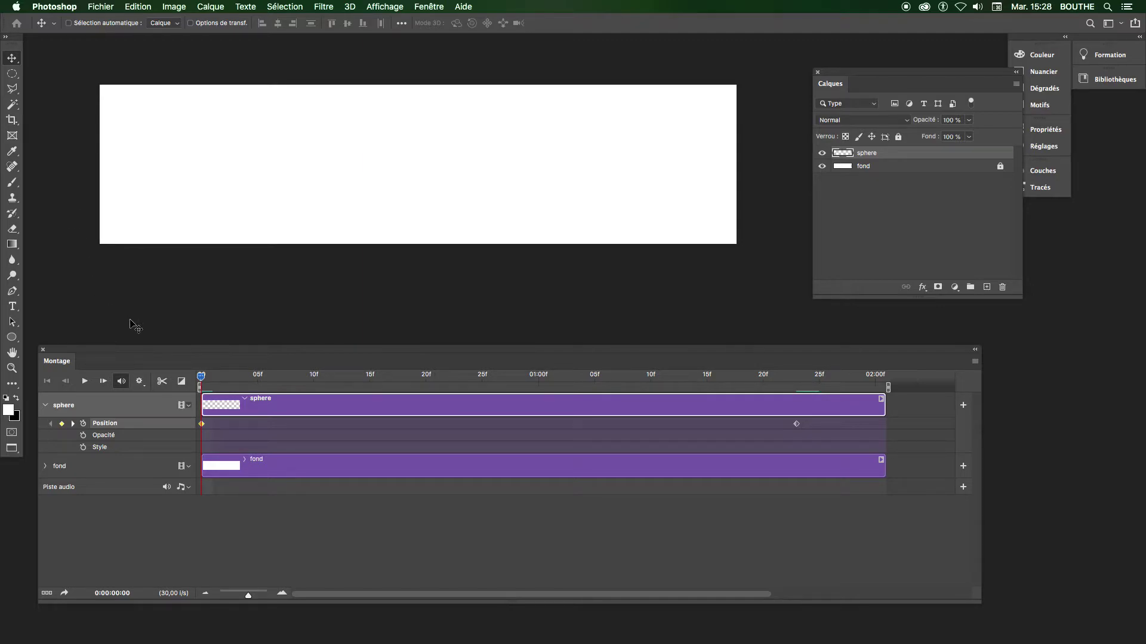
pyautogui.click(85, 381)
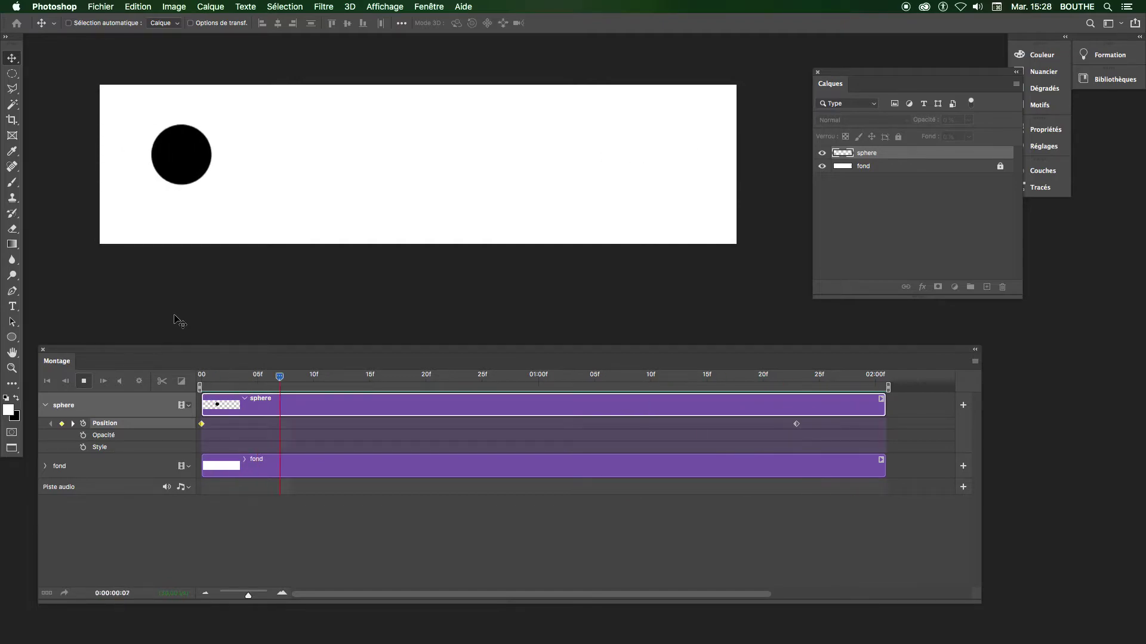
pyautogui.press('space')
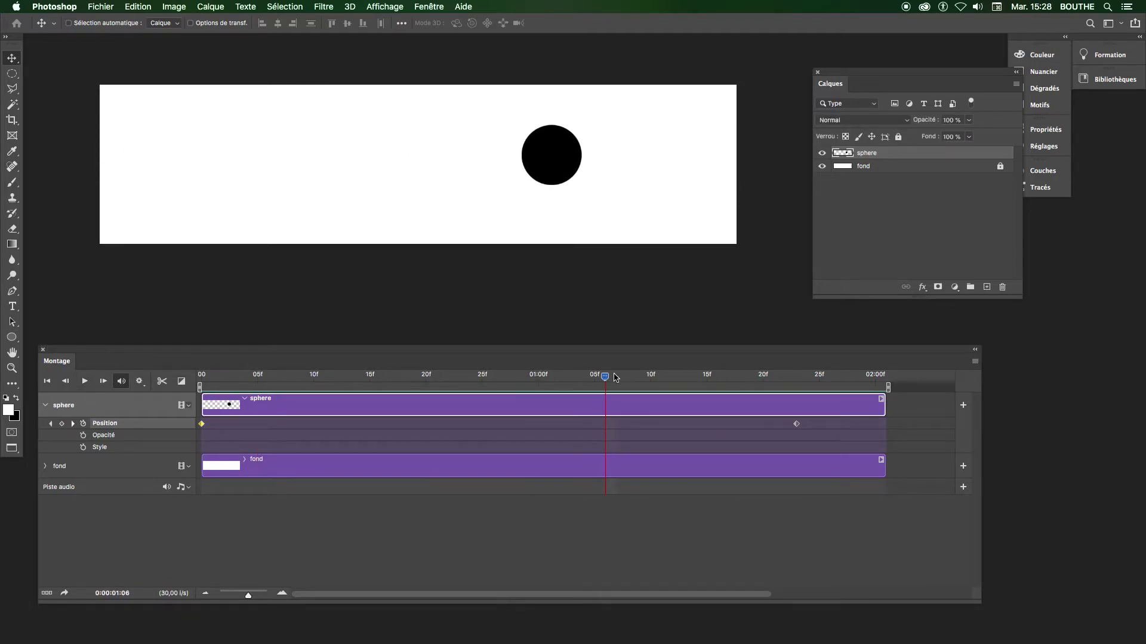
# - Add a Position keyframe at 01:00 with the sphere resting on the canvas's bottom edge near the middle, and scrub to check it
pyautogui.moveTo(603, 380); pyautogui.dragTo(540, 381)
pyautogui.moveTo(468, 156); pyautogui.dragTo(433, 215)
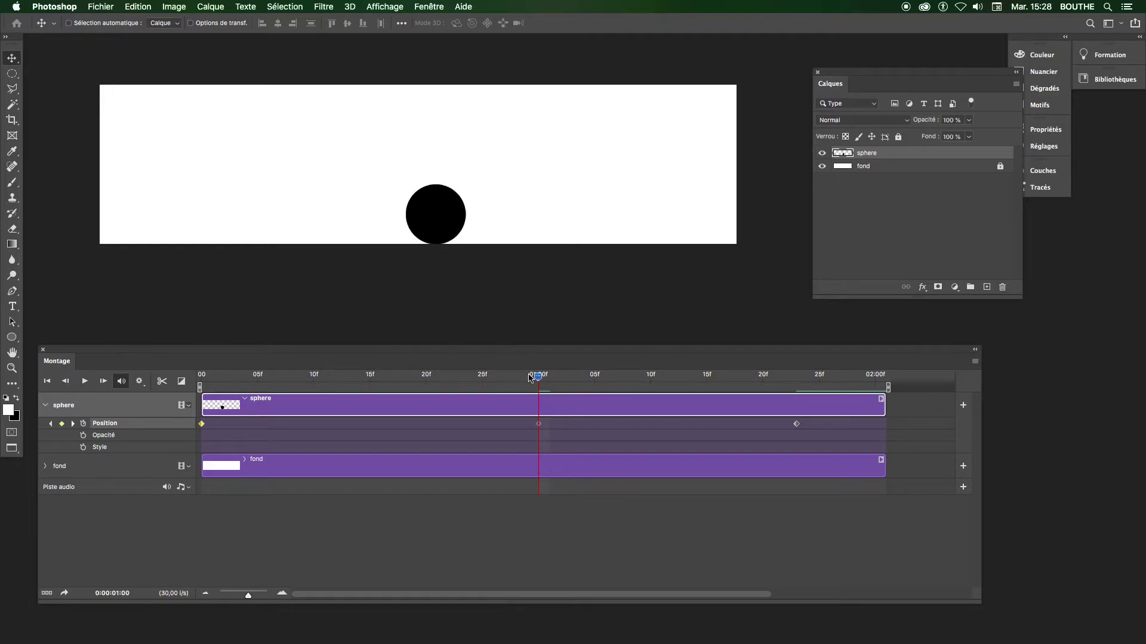
pyautogui.moveTo(538, 378); pyautogui.dragTo(740, 370)
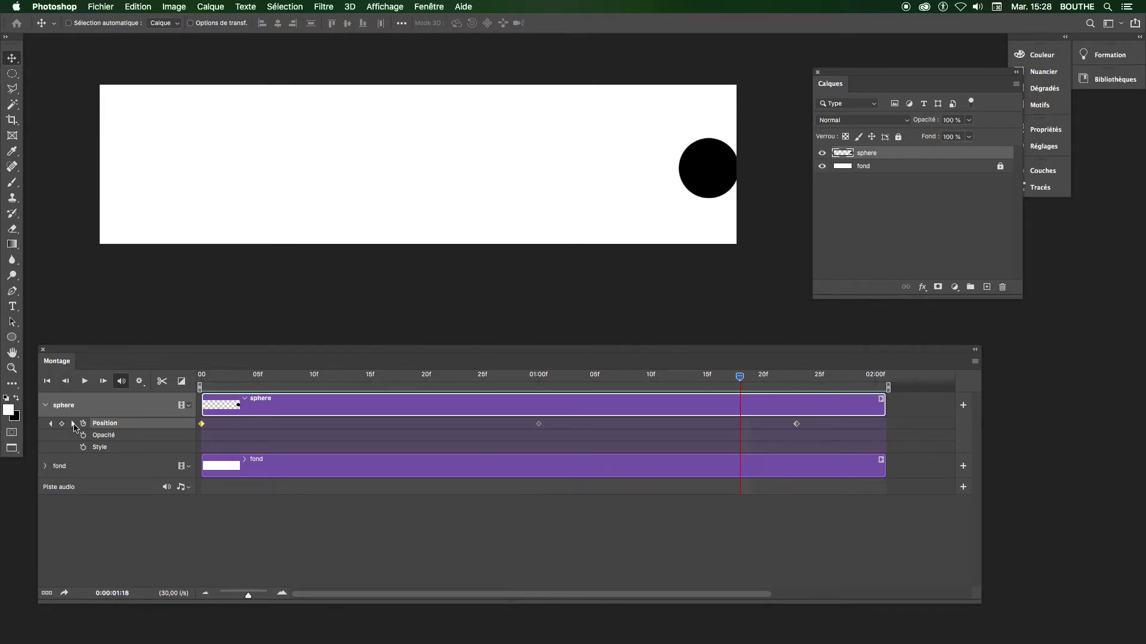
# - At the 01:23 Position keyframe, raise the off-canvas sphere toward the canvas's upper-right corner, and scrub back to preview the motion
pyautogui.click(74, 424)
pyautogui.click(797, 424)
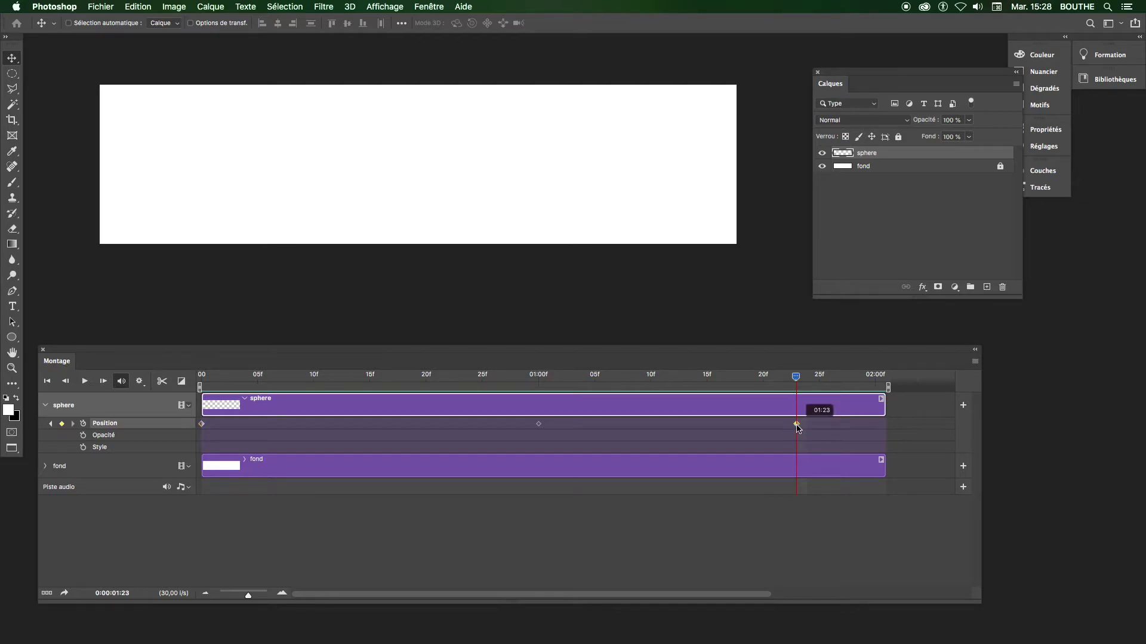
pyautogui.moveTo(797, 379)
pyautogui.mouseDown()
pyautogui.moveTo(540, 385)
pyautogui.moveTo(797, 395)
pyautogui.mouseUp()
pyautogui.moveTo(763, 156); pyautogui.dragTo(754, 92)
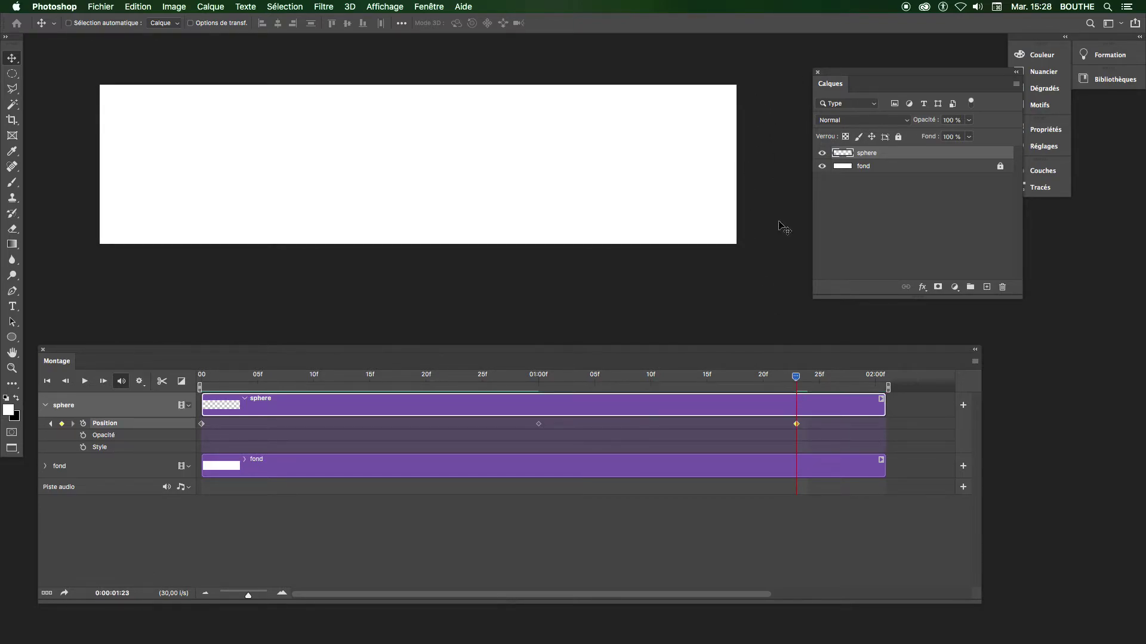
pyautogui.moveTo(797, 378); pyautogui.dragTo(221, 385)
pyautogui.press('space')
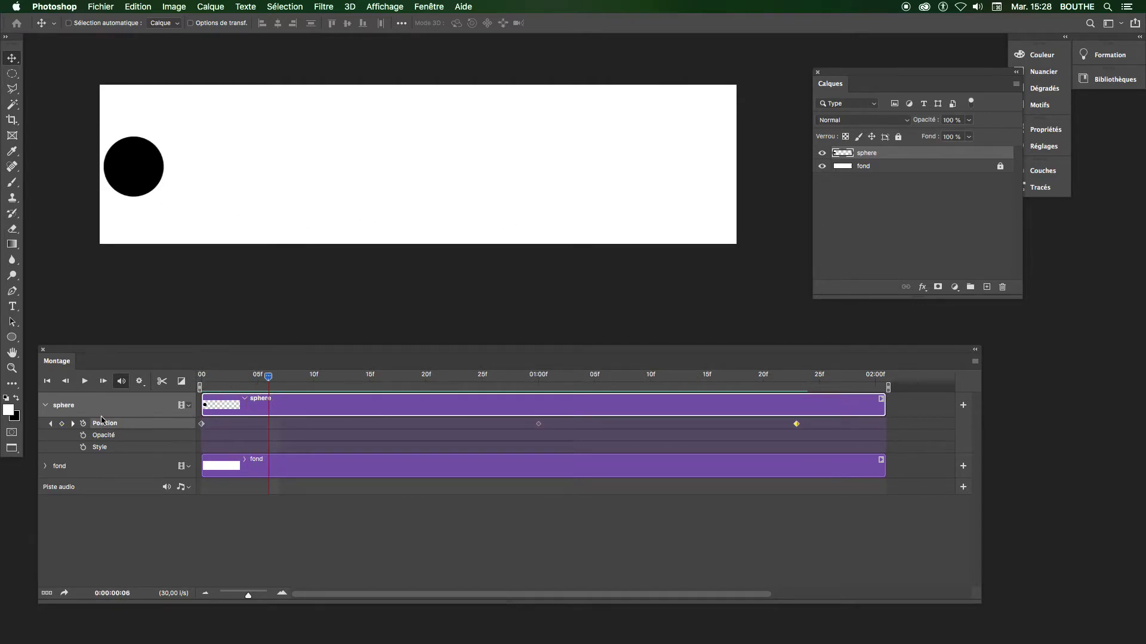
# - At the first Position keyframe, raise the off-canvas sphere toward the canvas's upper-left corner, and scrub and play the animation to check it
pyautogui.click(52, 424)
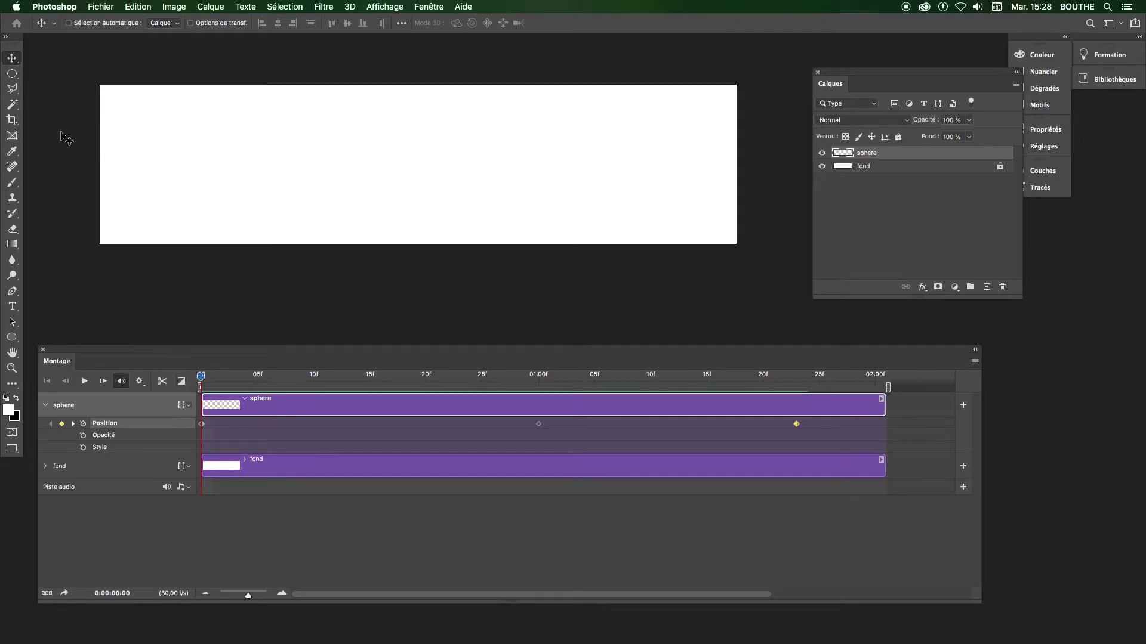
pyautogui.moveTo(57, 154); pyautogui.dragTo(50, 76)
pyautogui.moveTo(201, 378); pyautogui.dragTo(870, 409)
pyautogui.click(84, 382)
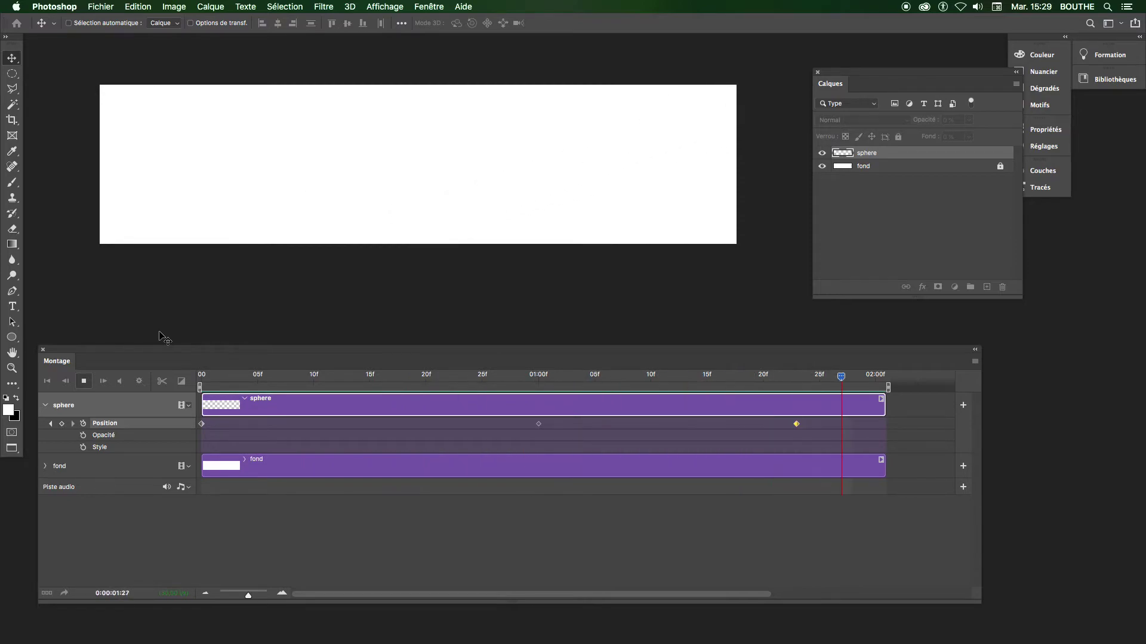
pyautogui.click(92, 383)
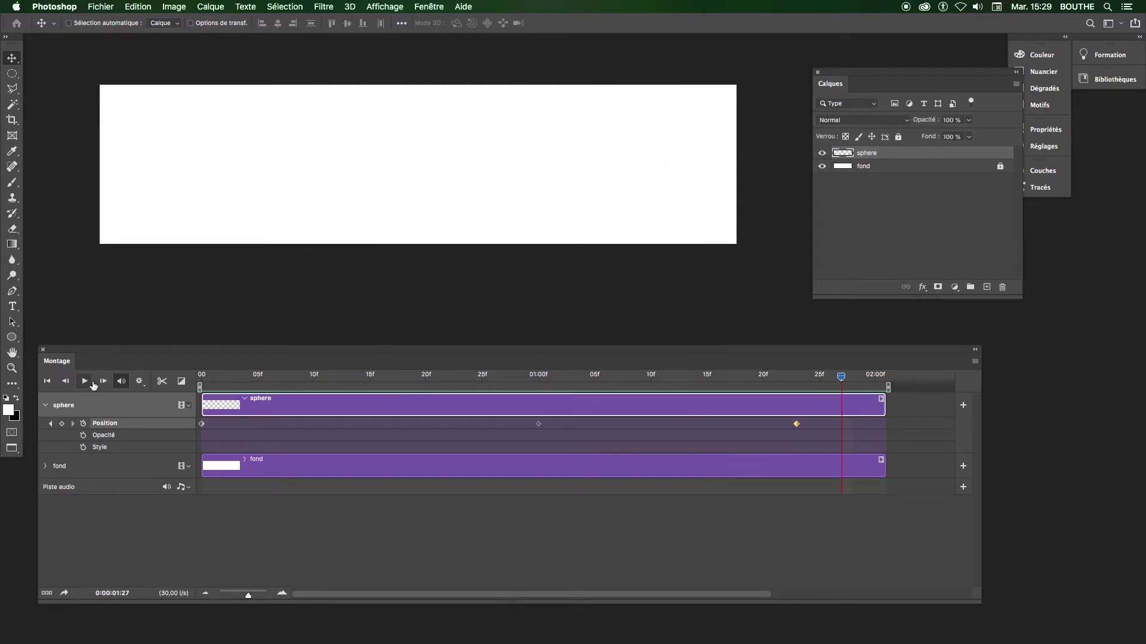
# - Check the encoder choices in the video render settings and close them without rendering
pyautogui.click(975, 362)
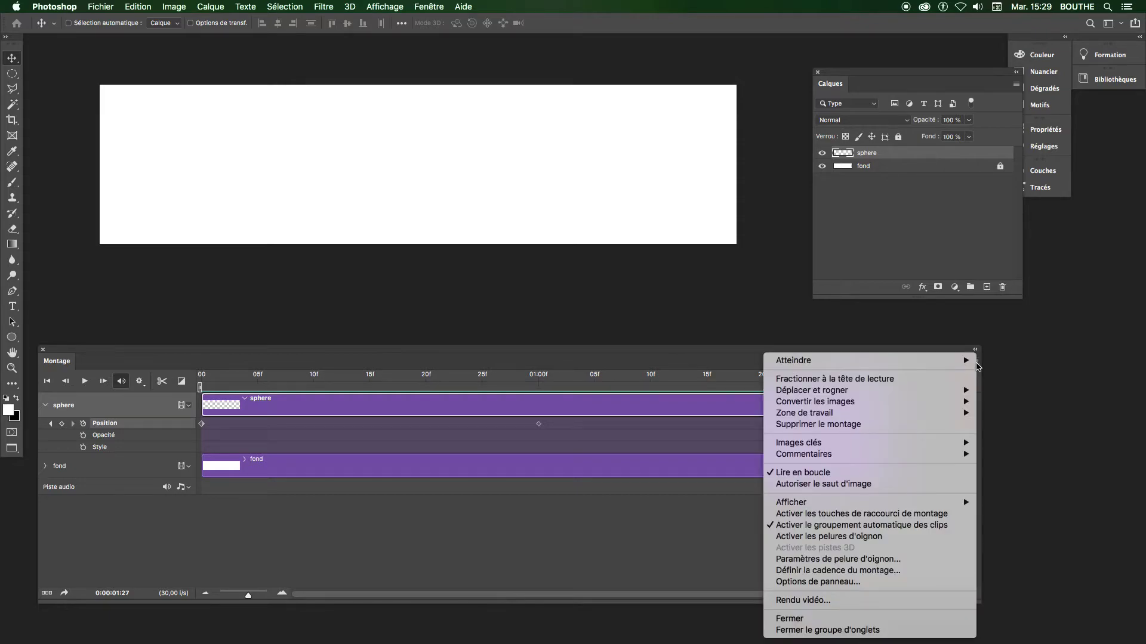
pyautogui.click(798, 602)
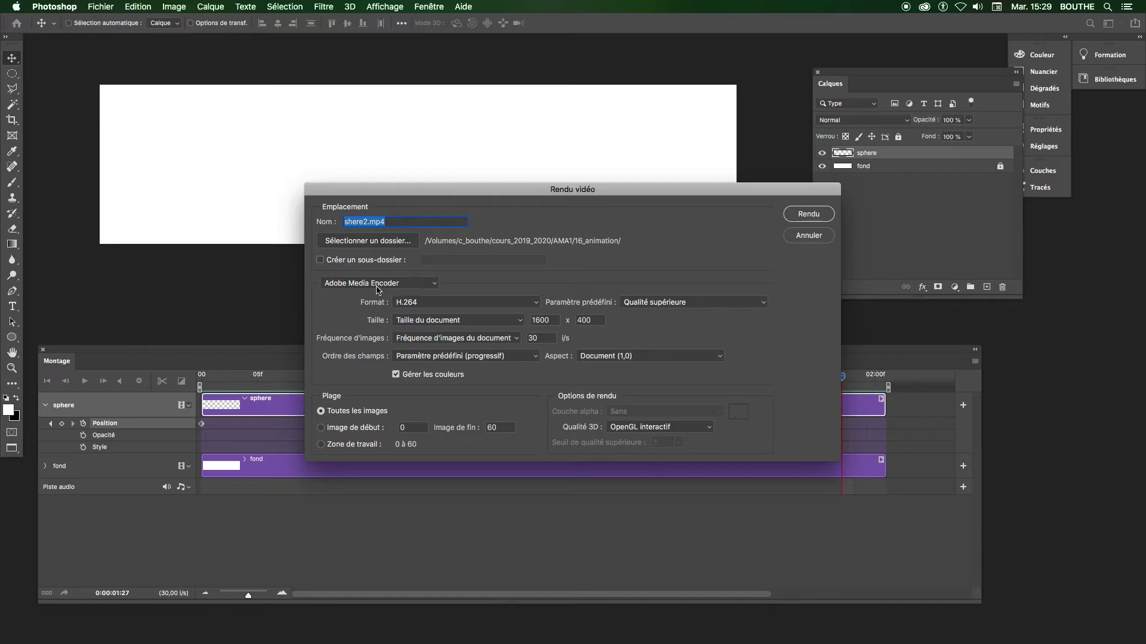
pyautogui.click(338, 286)
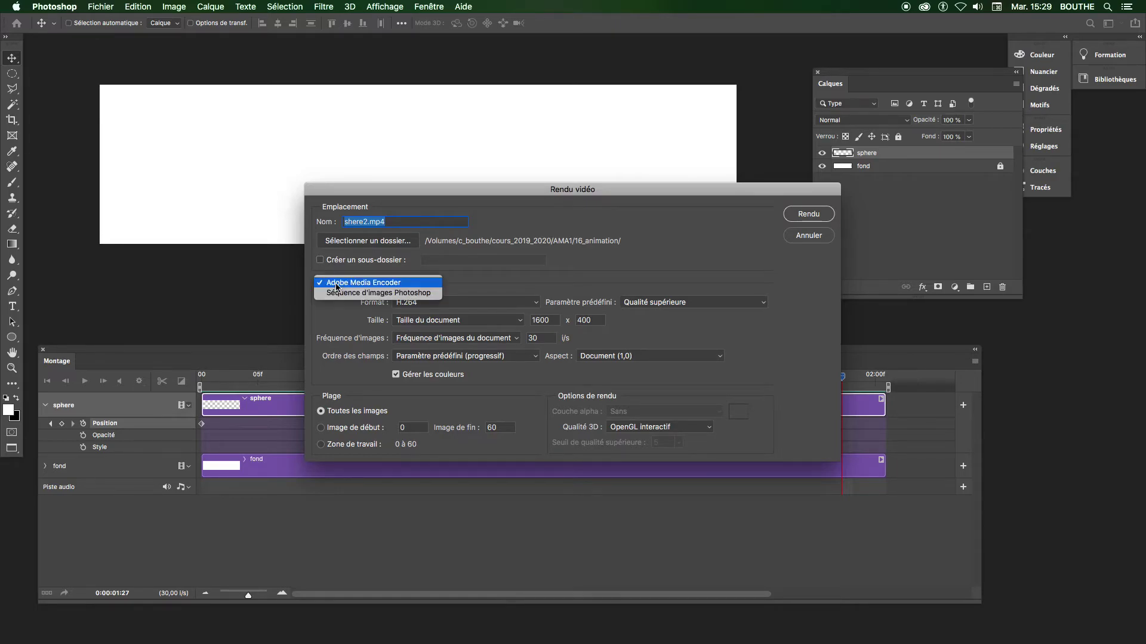
pyautogui.click(338, 286)
pyautogui.click(819, 241)
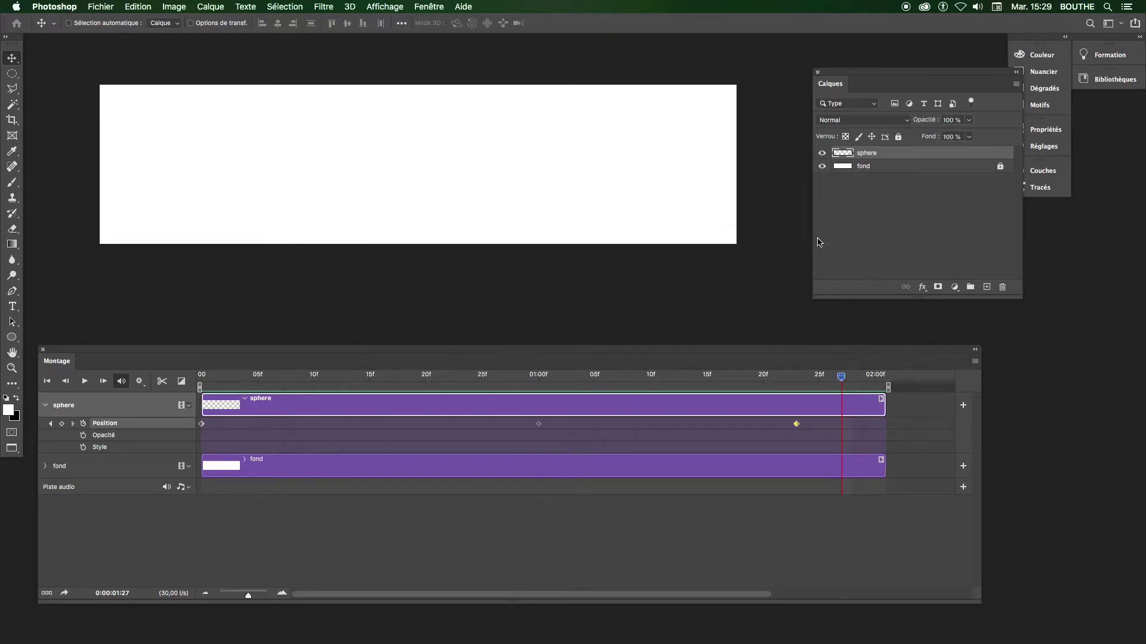
# - Start a legacy Save for Web export, fit the banner in the preview, and choose the GIF 128 Tramé preset
pyautogui.click(100, 8)
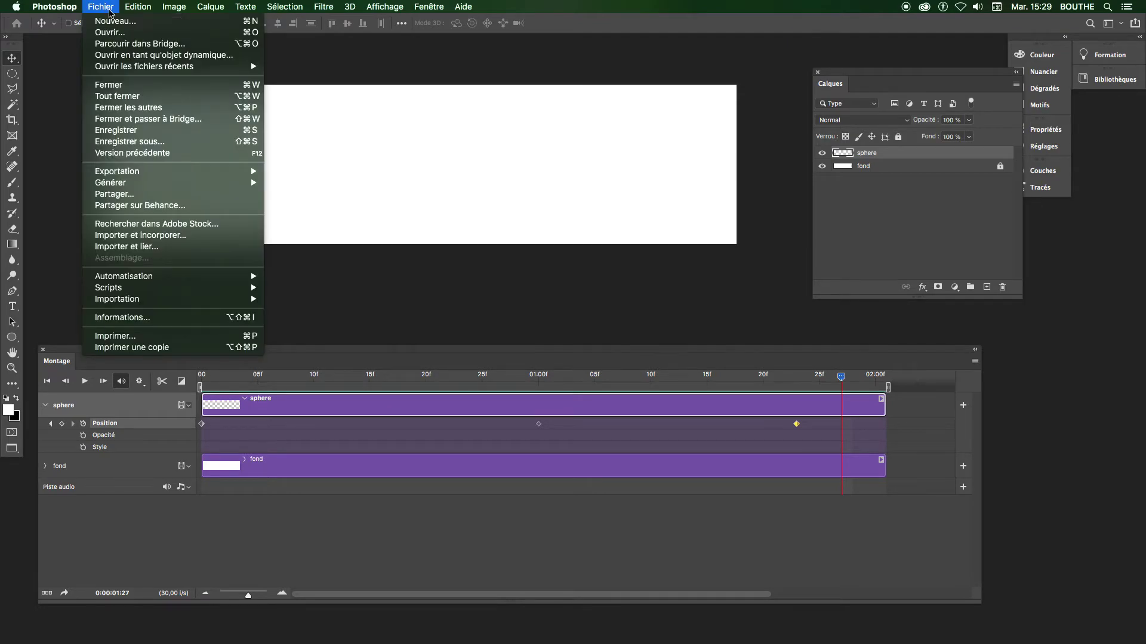
pyautogui.moveTo(112, 174)
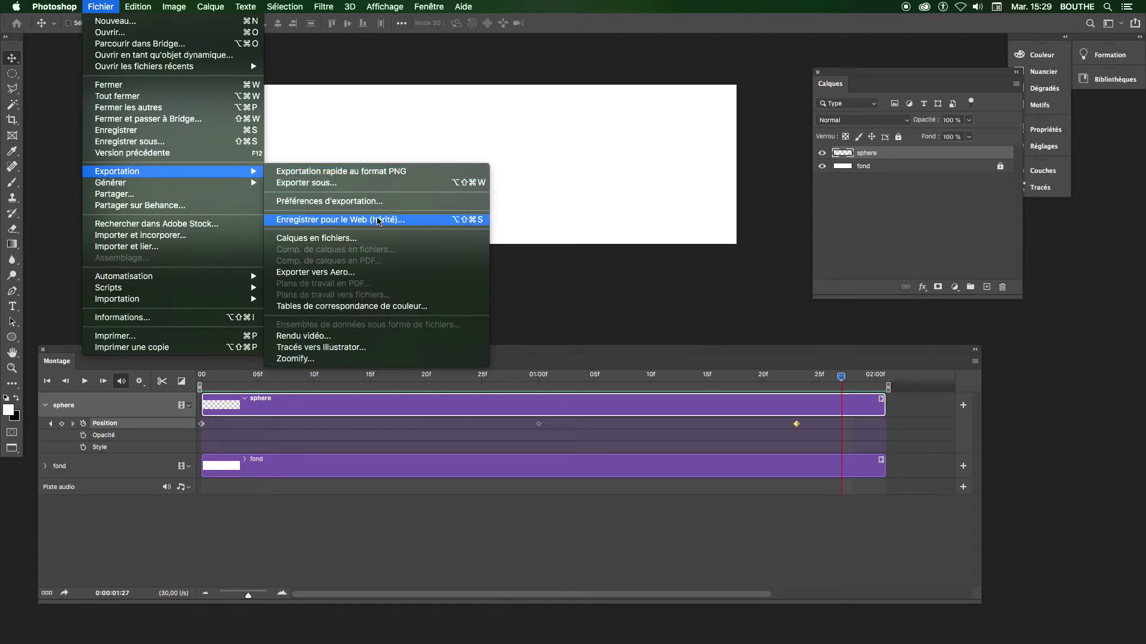
pyautogui.click(478, 220)
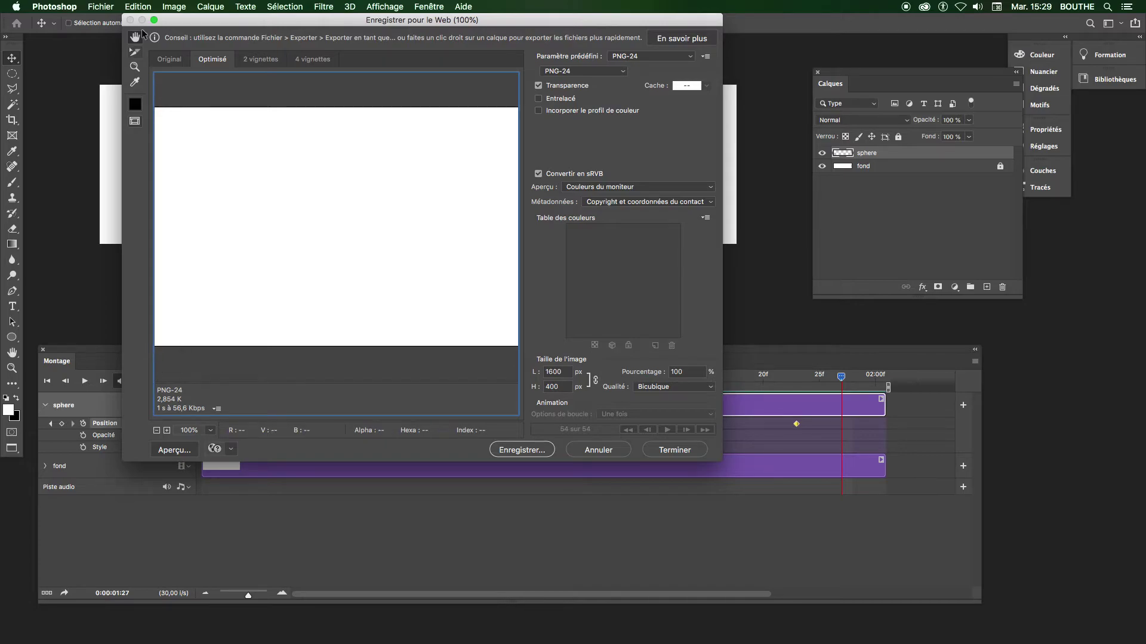
pyautogui.doubleClick(136, 37)
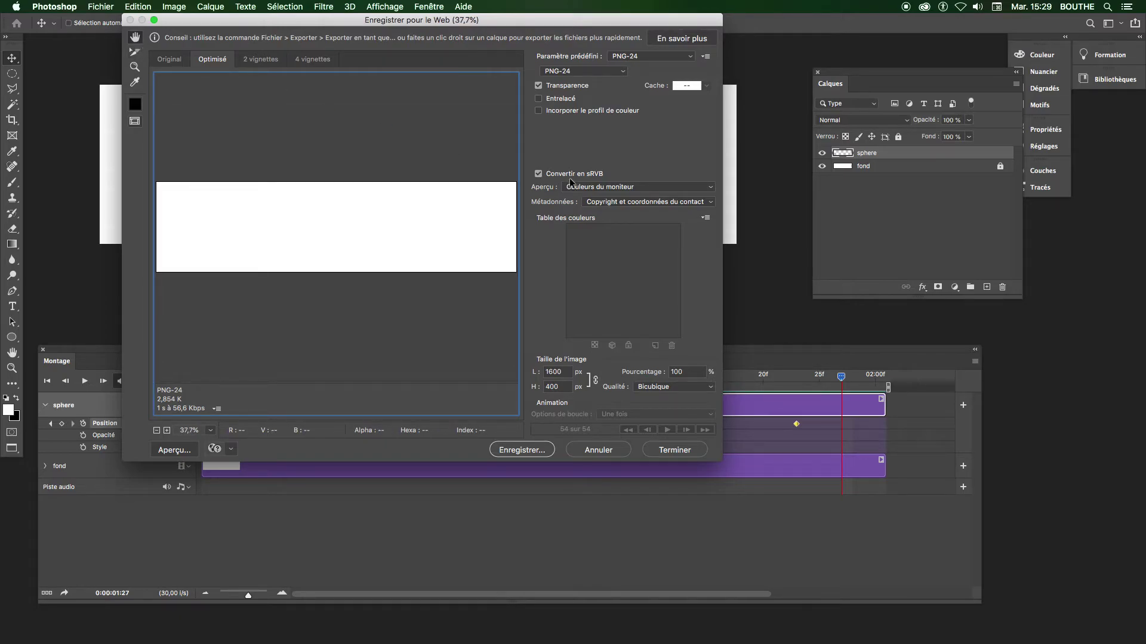
pyautogui.click(627, 56)
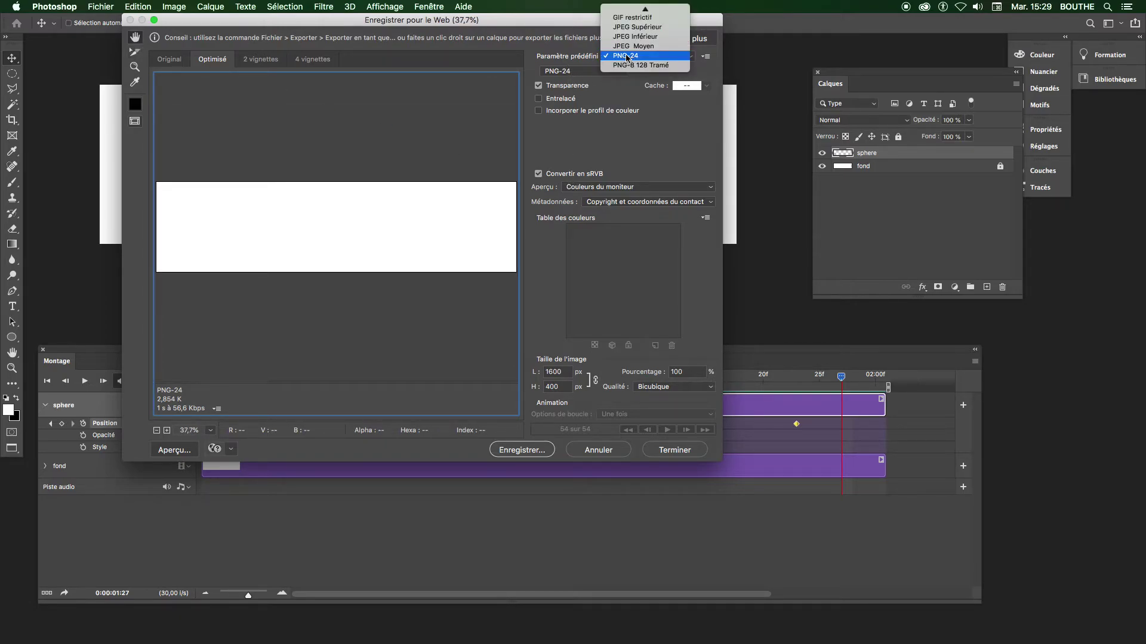
pyautogui.scroll(5, 628, 57)
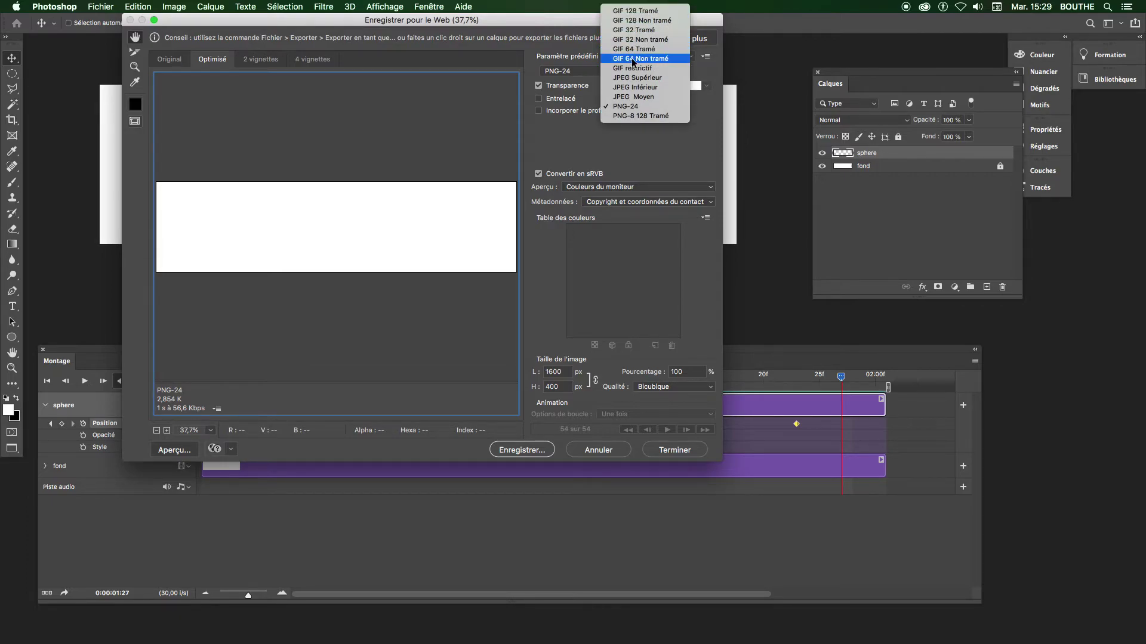
pyautogui.click(621, 11)
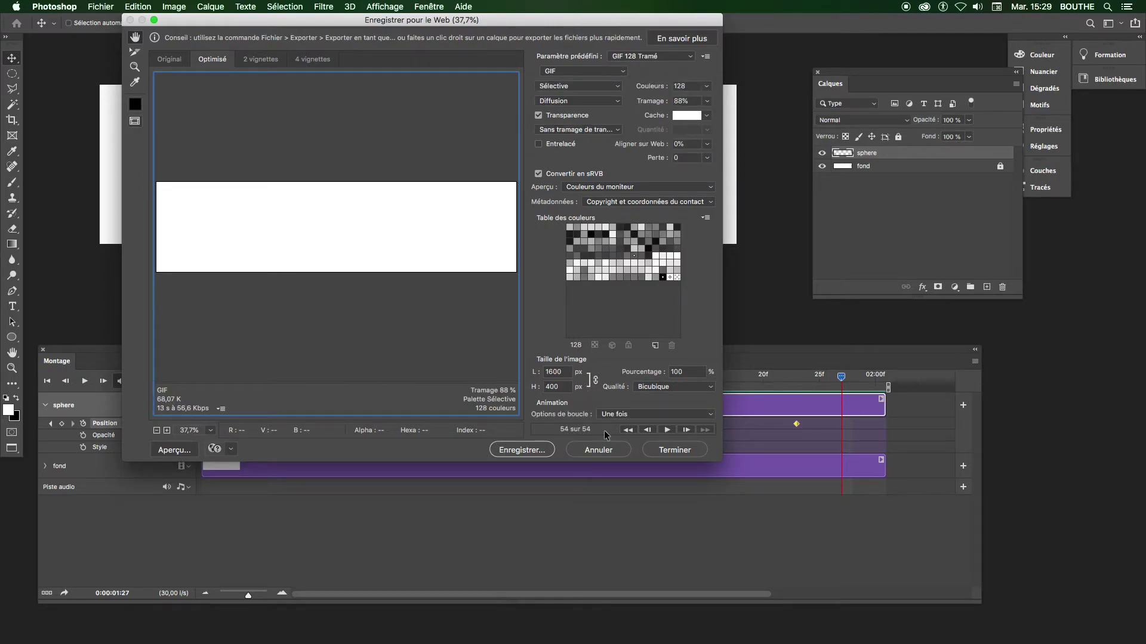
# - Set the GIF's looping option to Toujours and play the animation in the export preview
pyautogui.click(629, 416)
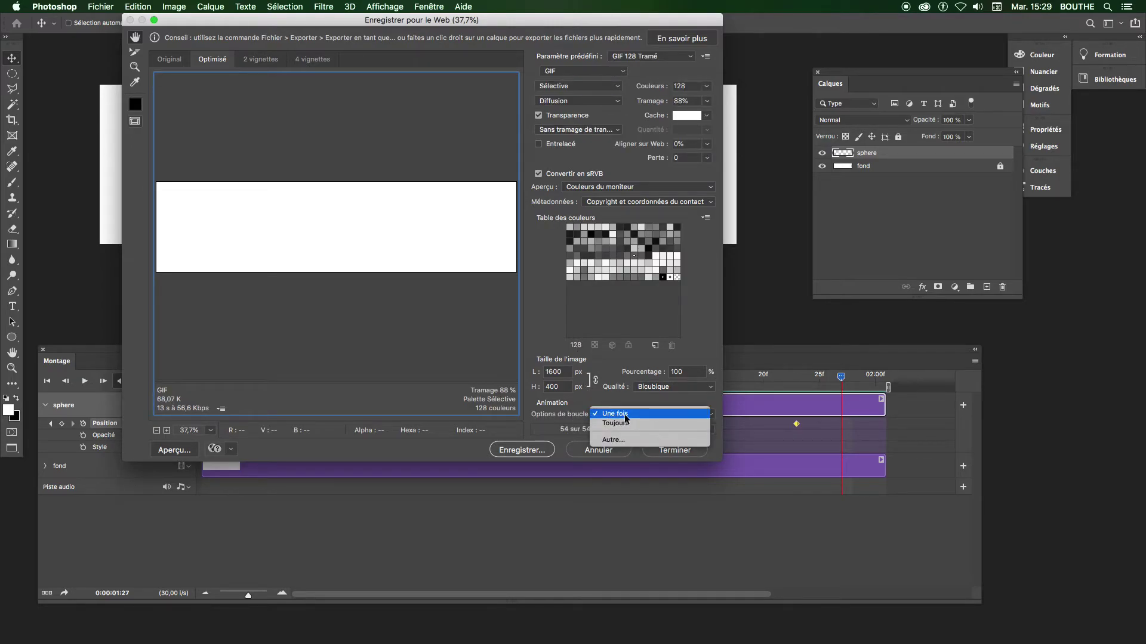
pyautogui.click(623, 425)
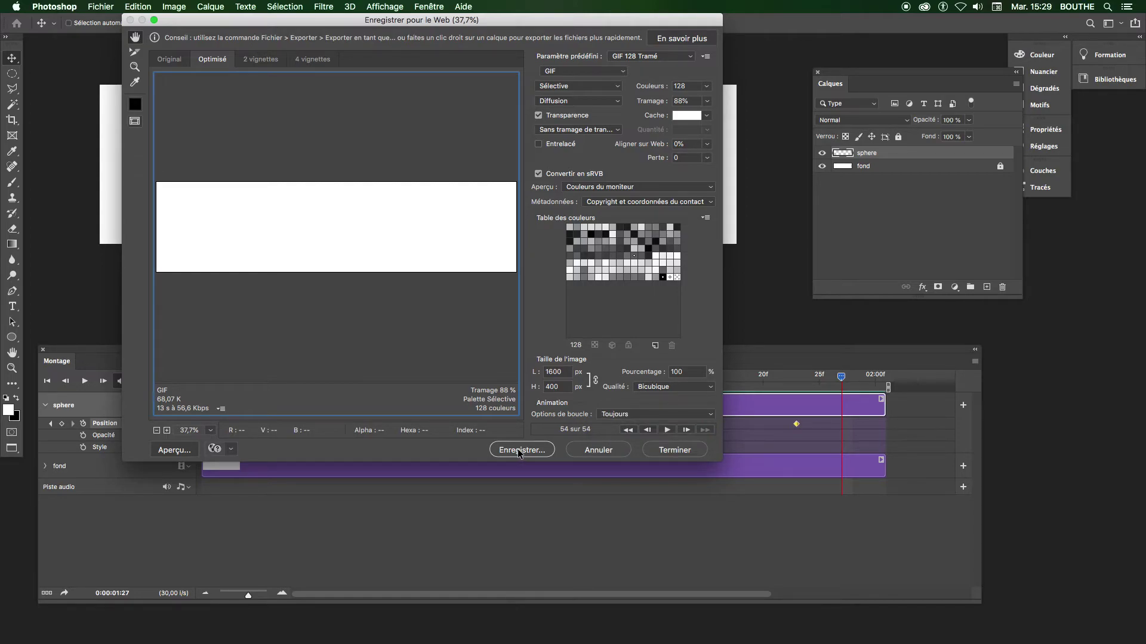
pyautogui.click(667, 429)
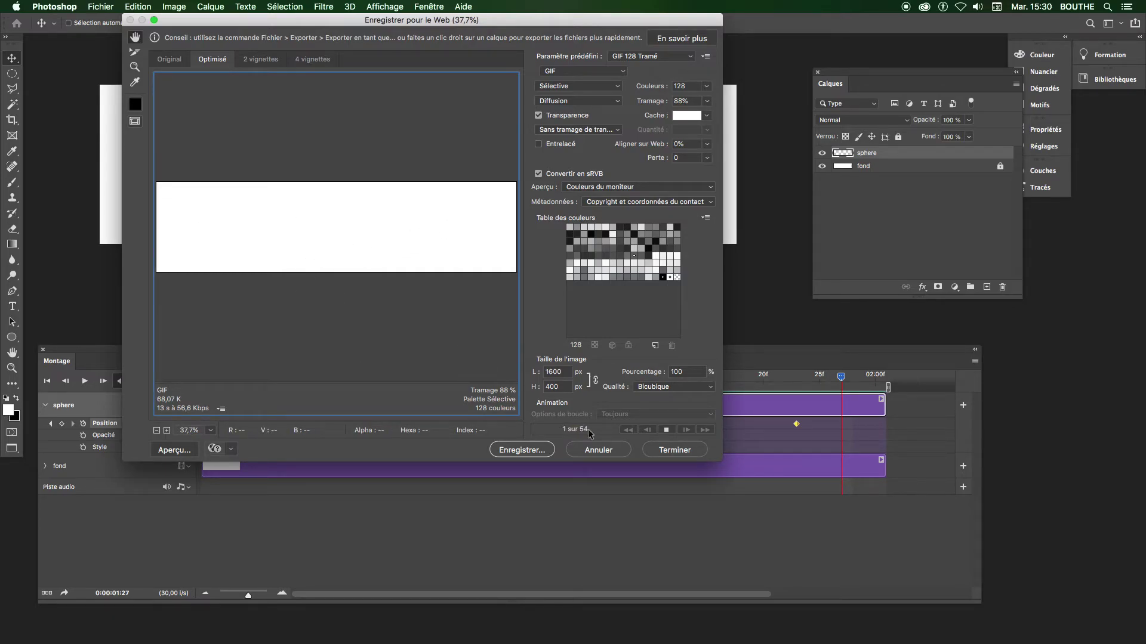
pyautogui.click(666, 431)
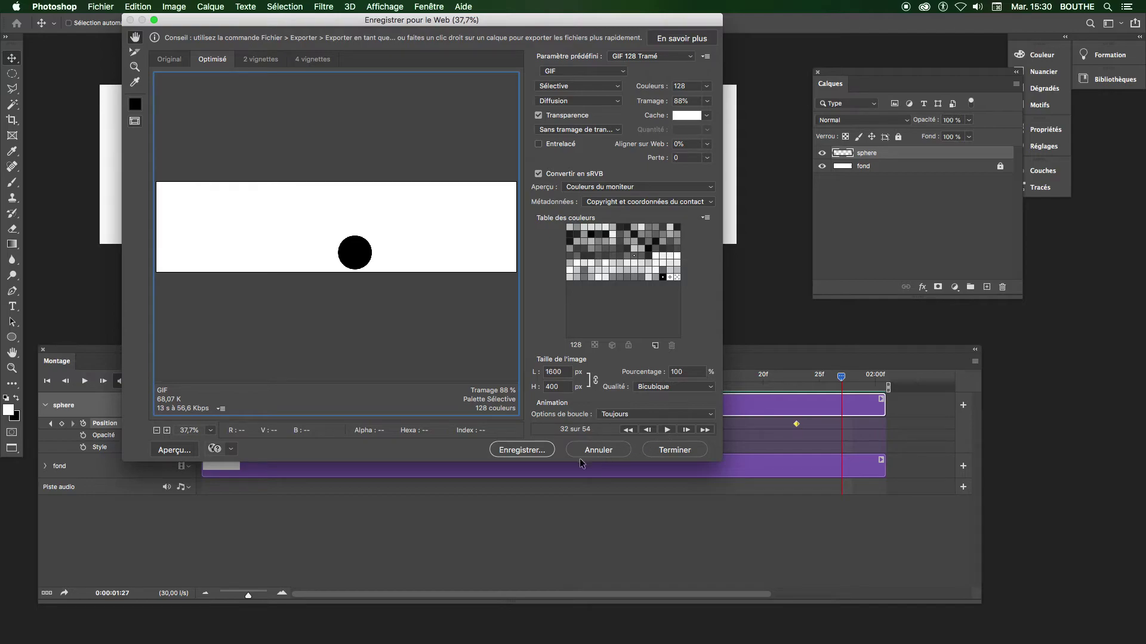
# - Save the animation as shere2.gif in the cours_2019_2020/AMA1/16_animation folder
pyautogui.click(524, 450)
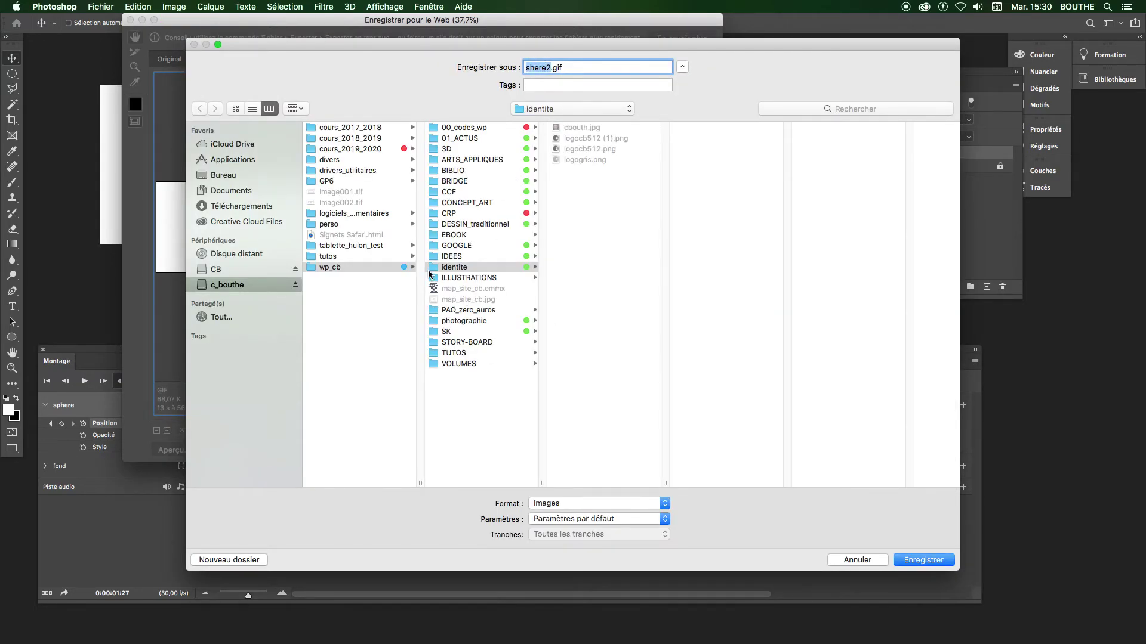
pyautogui.click(408, 149)
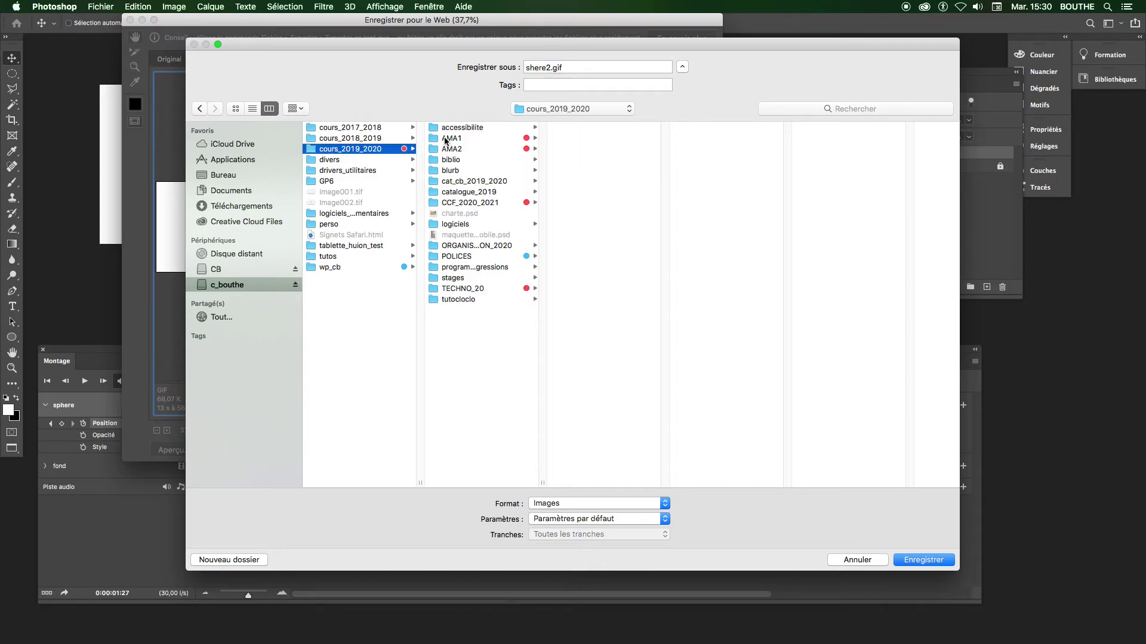
pyautogui.click(445, 140)
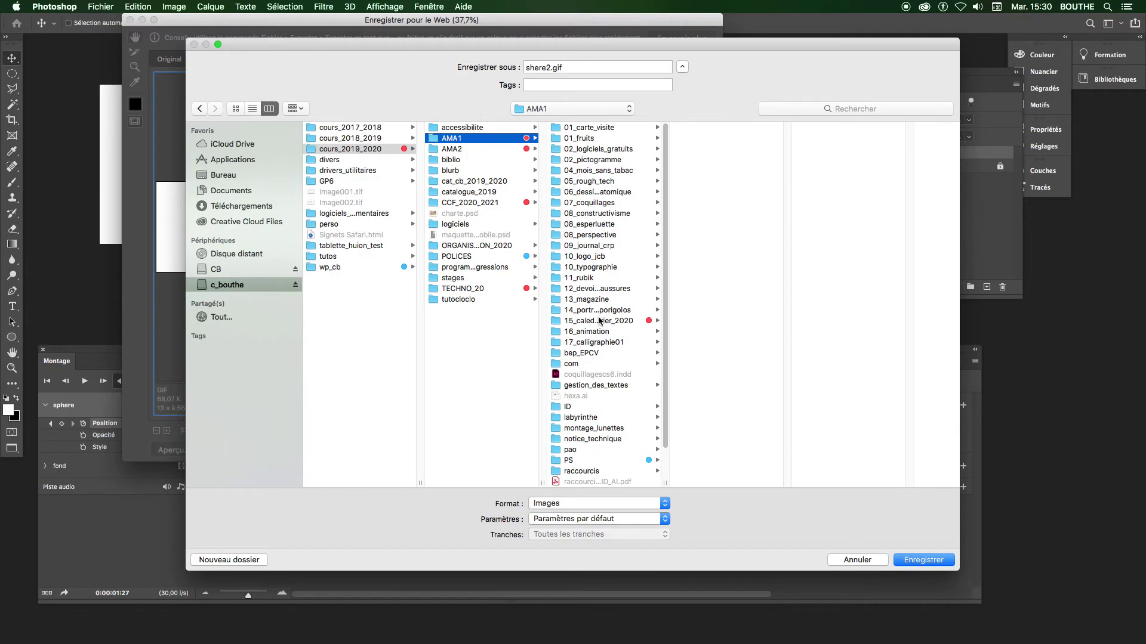
pyautogui.click(601, 332)
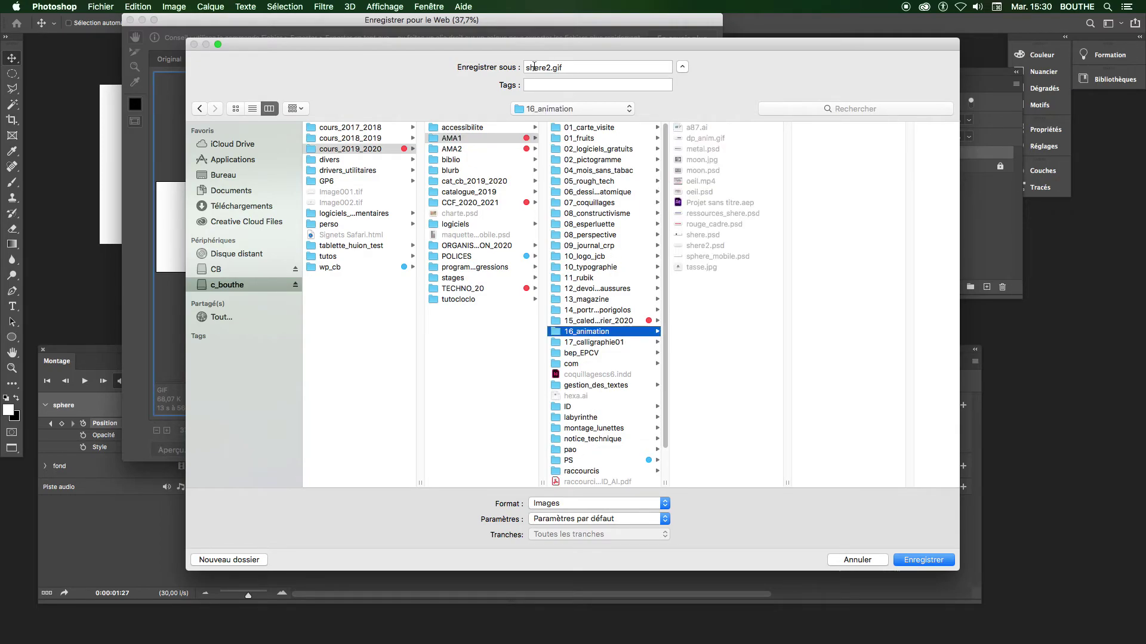
pyautogui.click(931, 566)
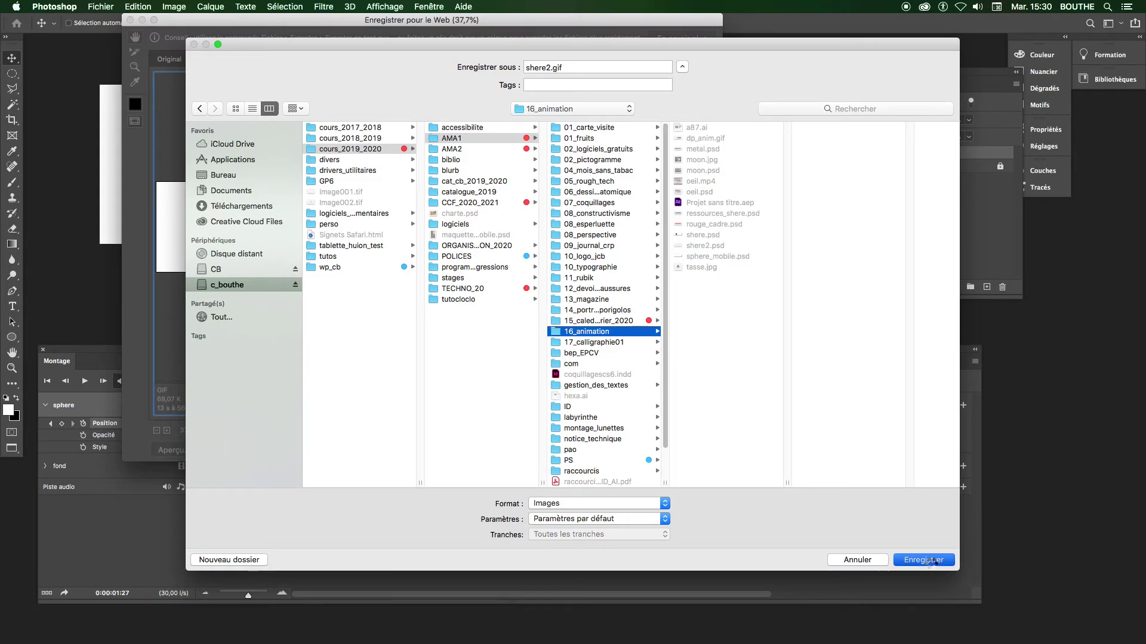
pyautogui.click(931, 562)
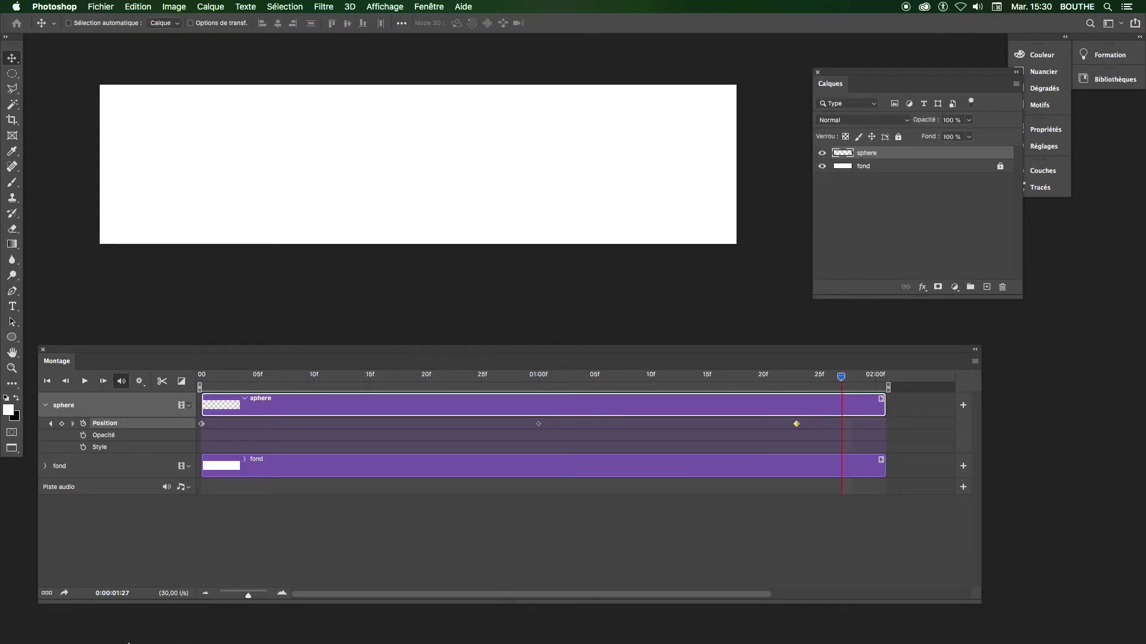
# - Switch to Safari and open shere2.gif from the 16_animation folder to view the looping animation
pyautogui.moveTo(129, 639)
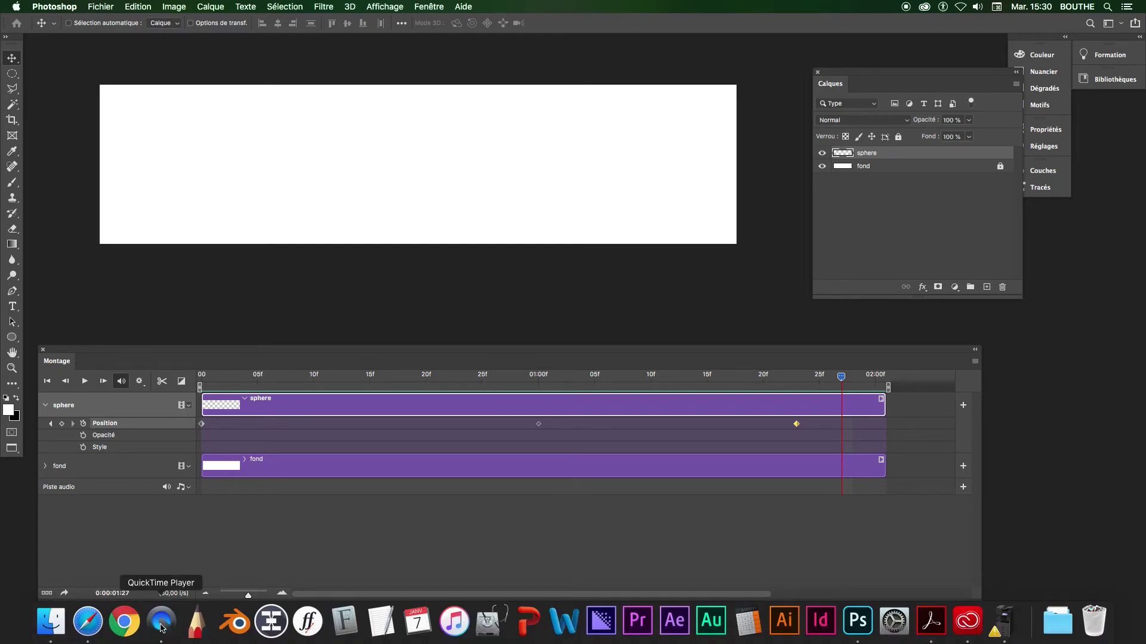
pyautogui.click(87, 622)
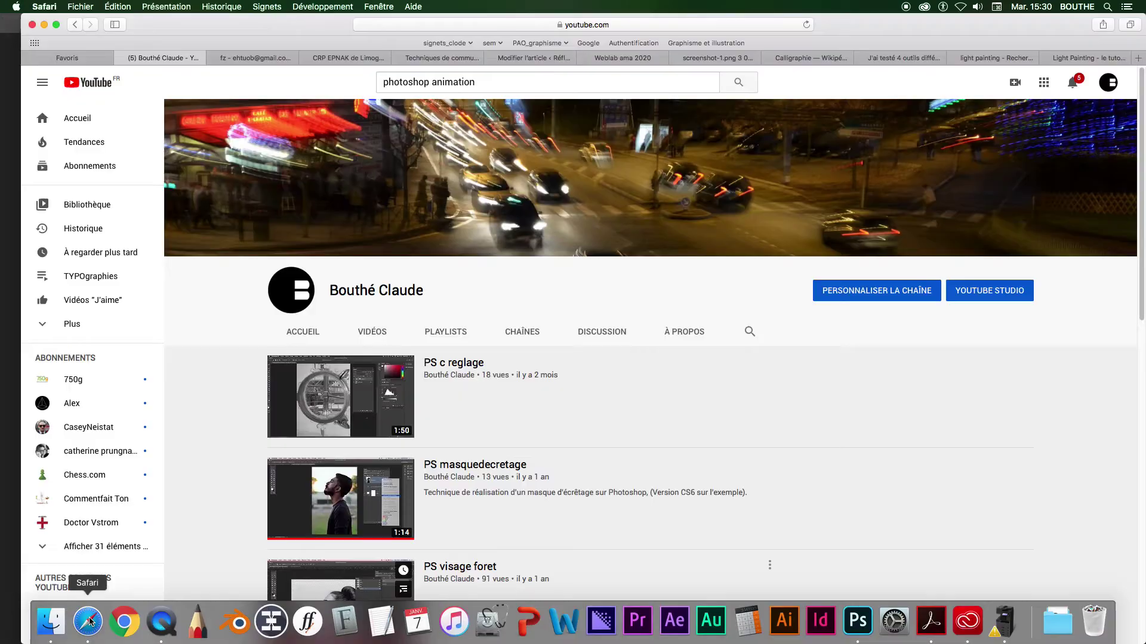
pyautogui.click(71, 8)
pyautogui.click(470, 166)
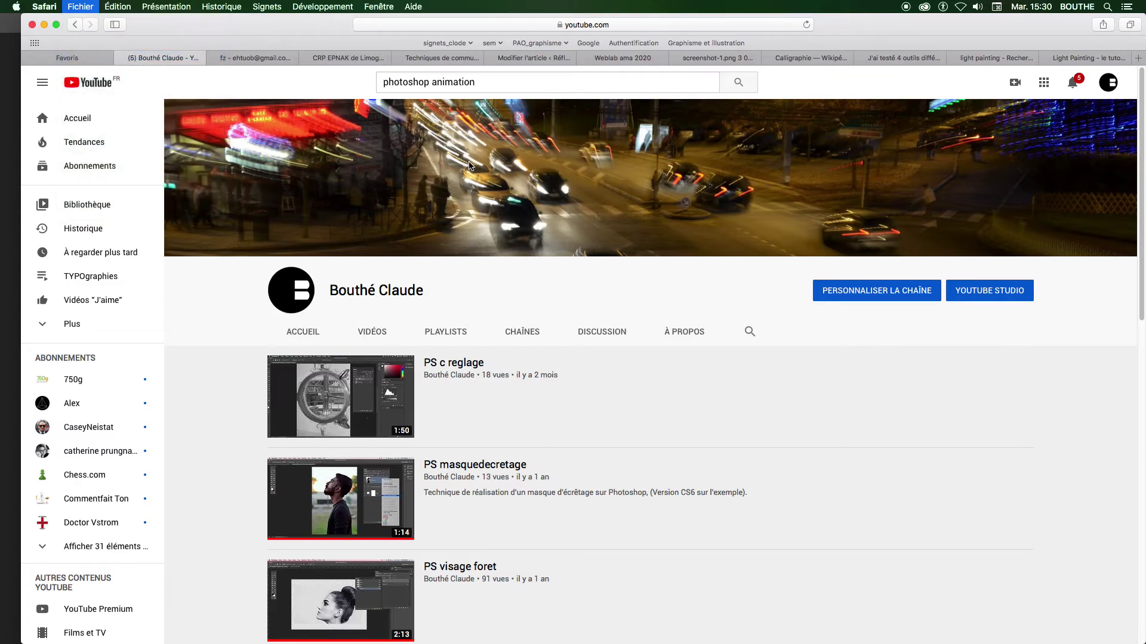
pyautogui.press('super+o')
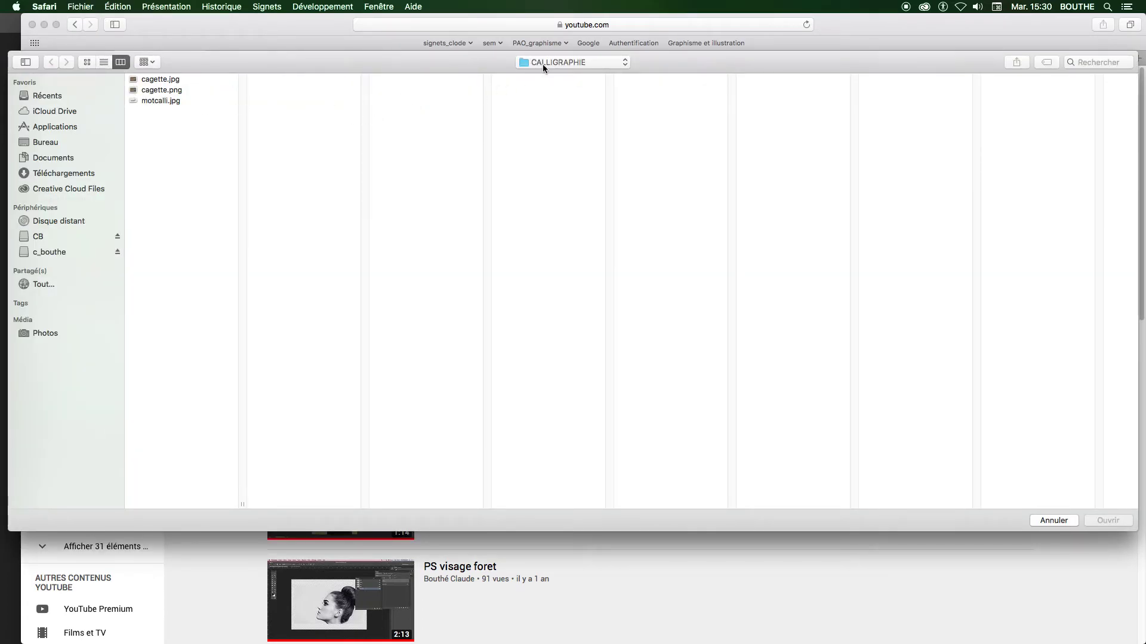
pyautogui.click(543, 64)
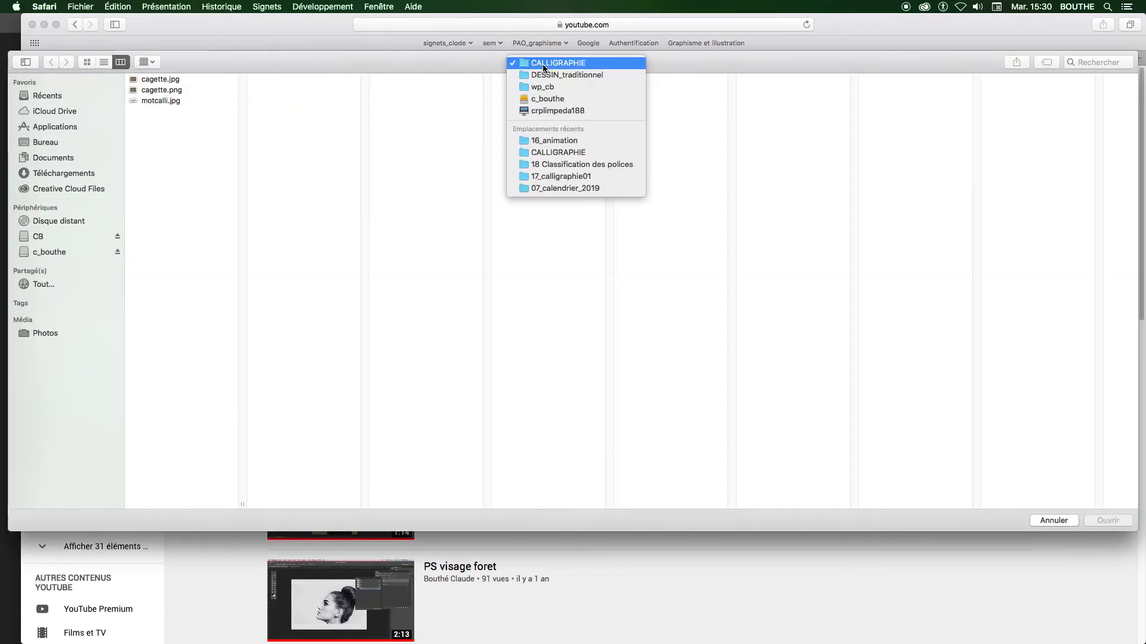
pyautogui.click(554, 141)
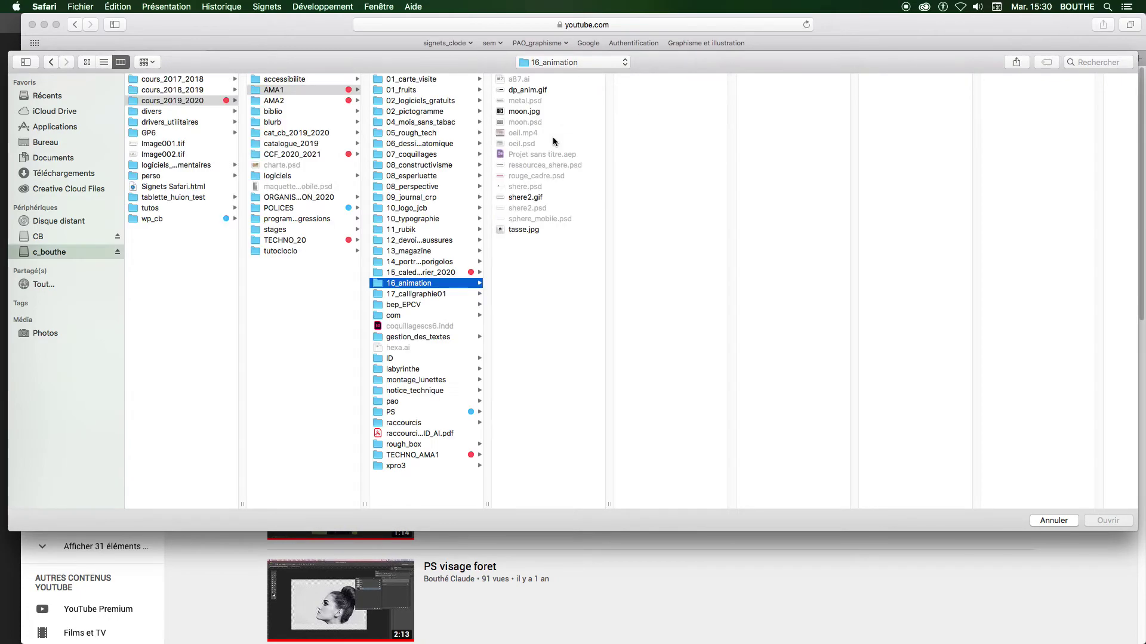
pyautogui.click(524, 197)
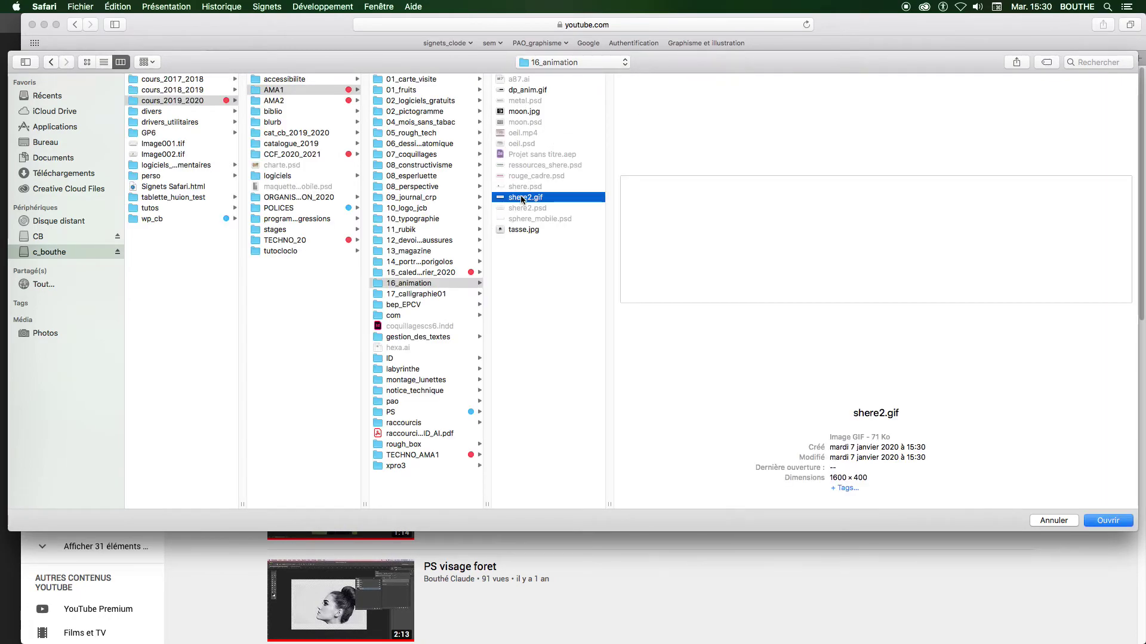
pyautogui.click(1092, 521)
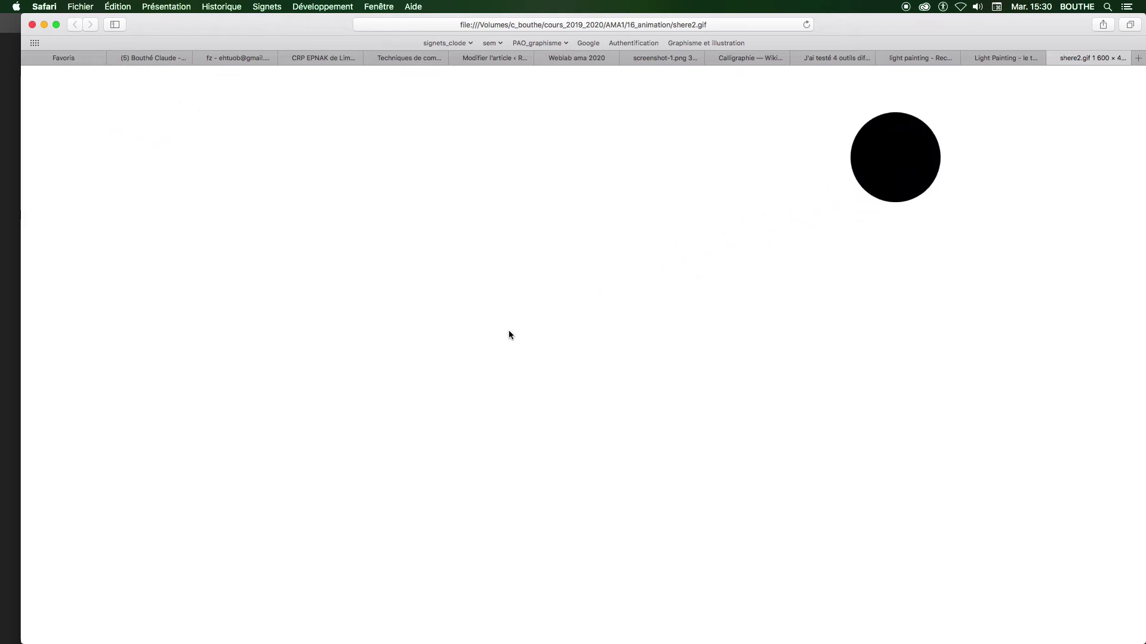
# - Switch to Photoshop and return the timeline playhead to the first frame of the sphere animation
pyautogui.moveTo(345, 626)
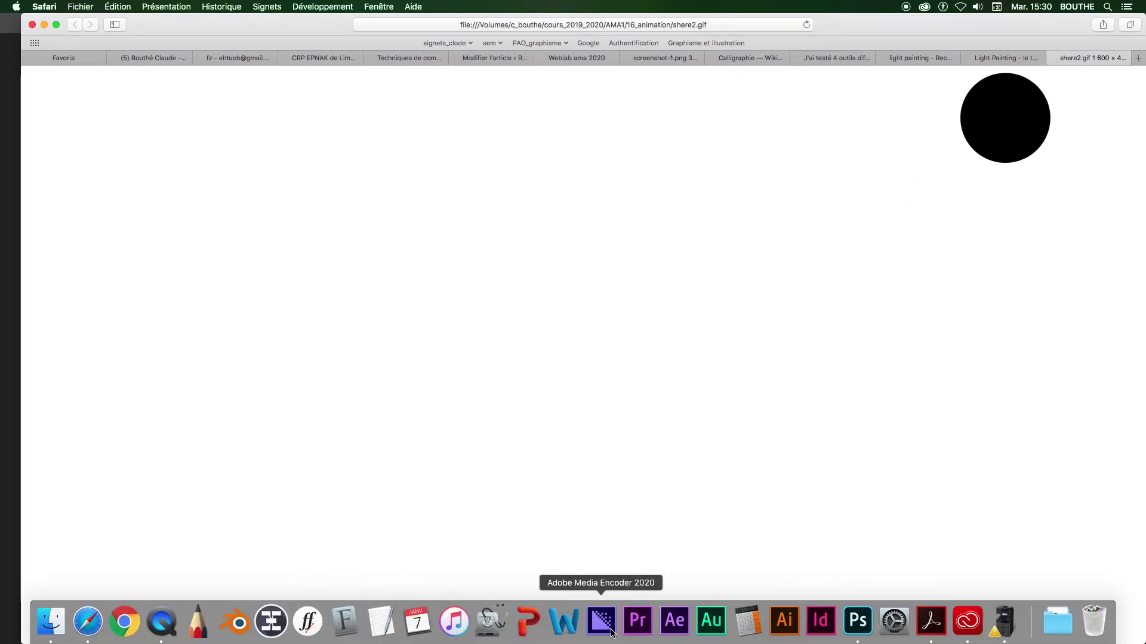
pyautogui.click(856, 624)
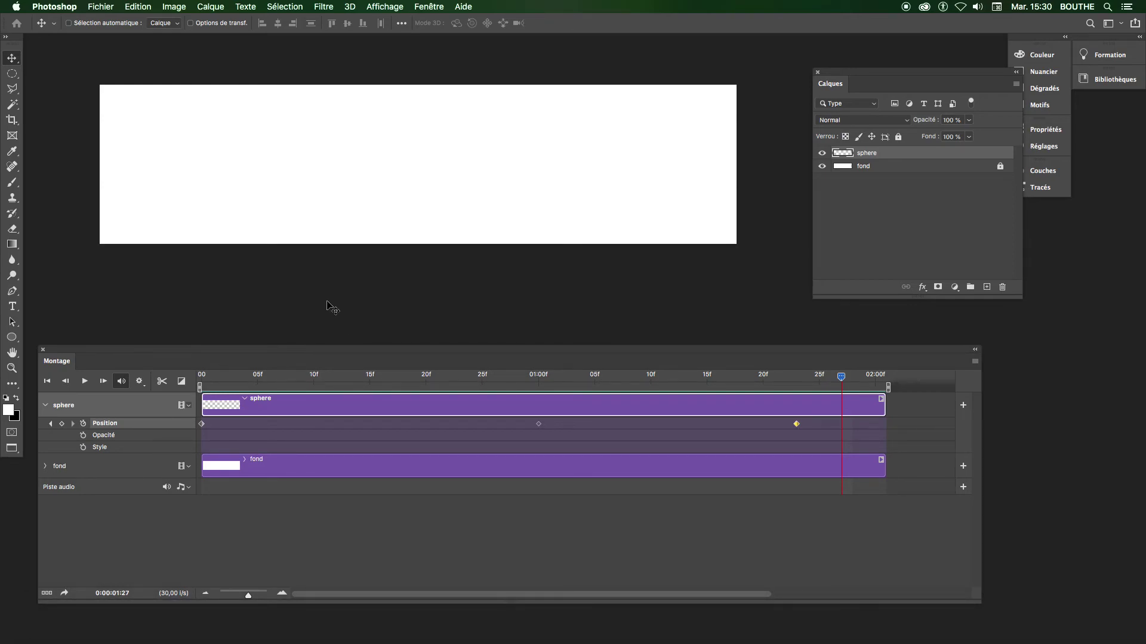
pyautogui.moveTo(842, 378); pyautogui.dragTo(475, 409)
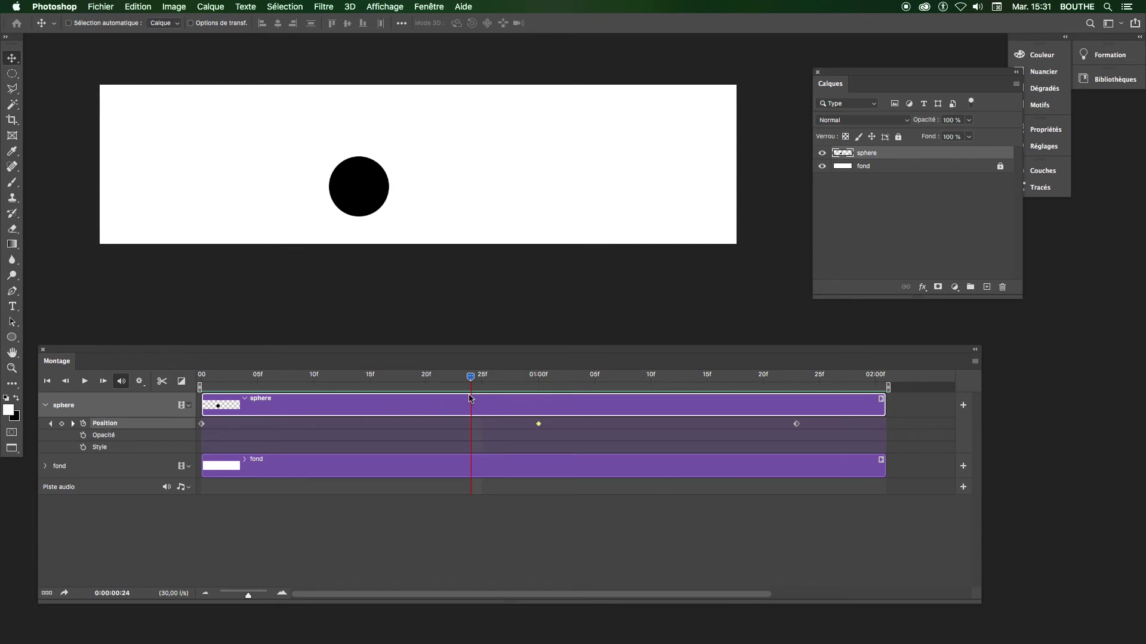
pyautogui.moveTo(472, 379); pyautogui.dragTo(207, 428)
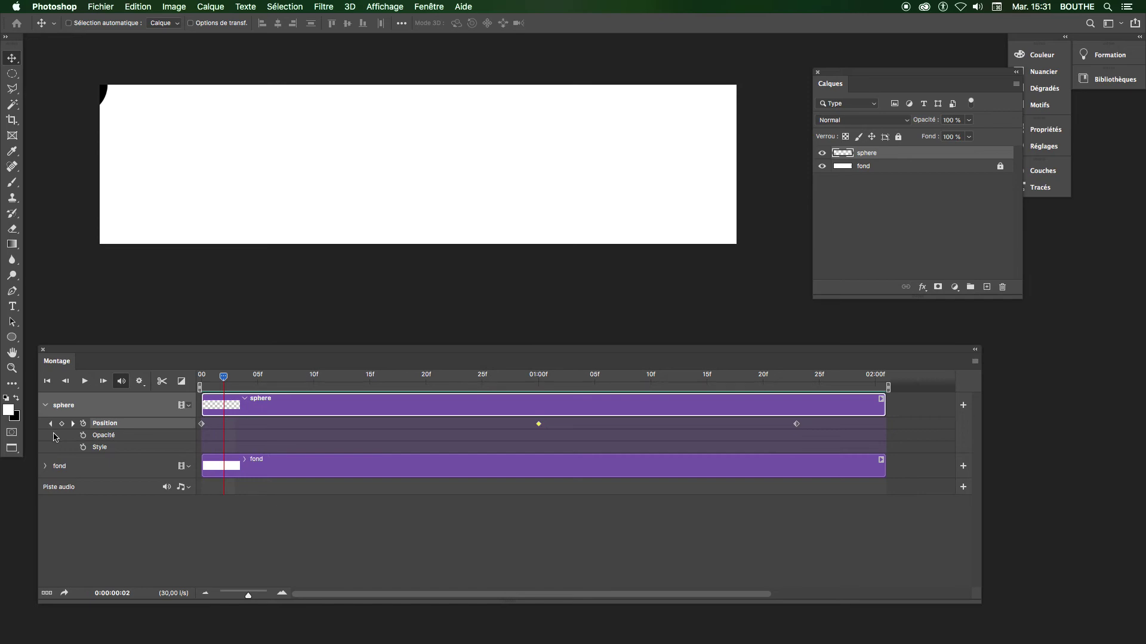
pyautogui.moveTo(219, 383); pyautogui.dragTo(189, 391)
# - Enable Opacité keyframing for the sphere layer at frame 0 and set the layer's opacity to 0 %
pyautogui.click(82, 436)
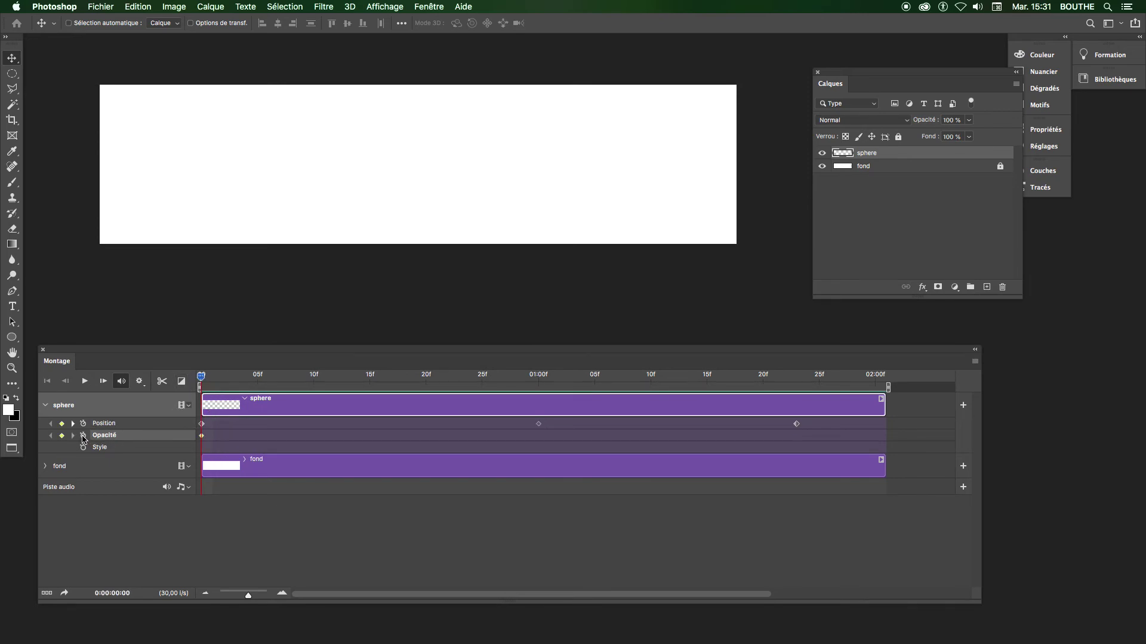
pyautogui.click(969, 122)
pyautogui.moveTo(969, 139); pyautogui.dragTo(900, 146)
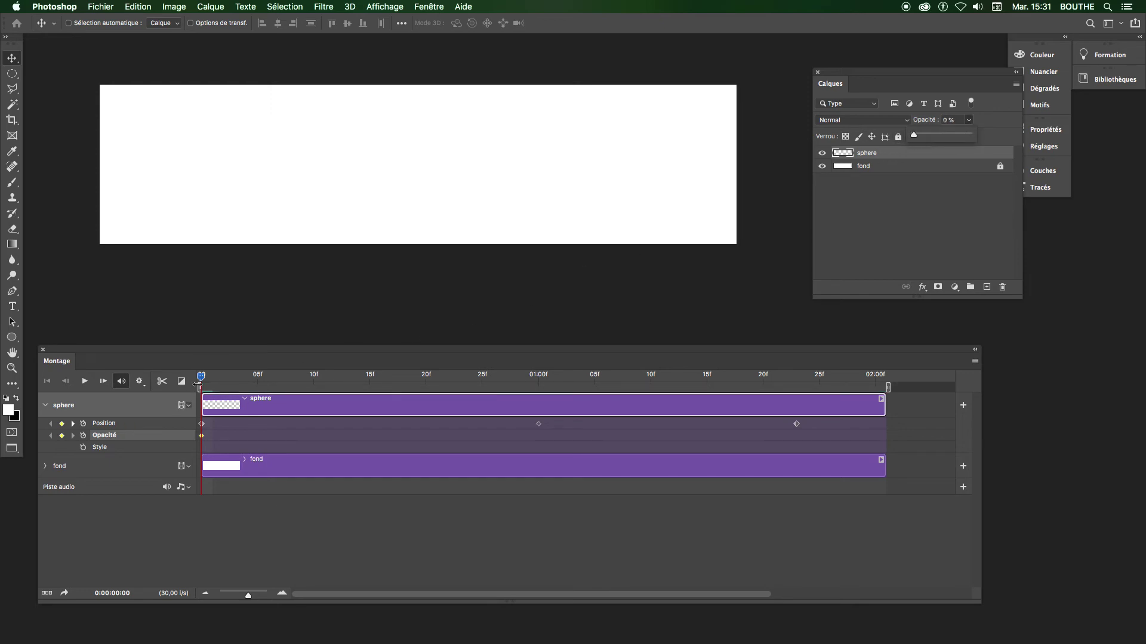
# - Scrub and play the timeline to check the sphere with its single opacity keyframe
pyautogui.moveTo(201, 377); pyautogui.dragTo(544, 426)
pyautogui.press('space')
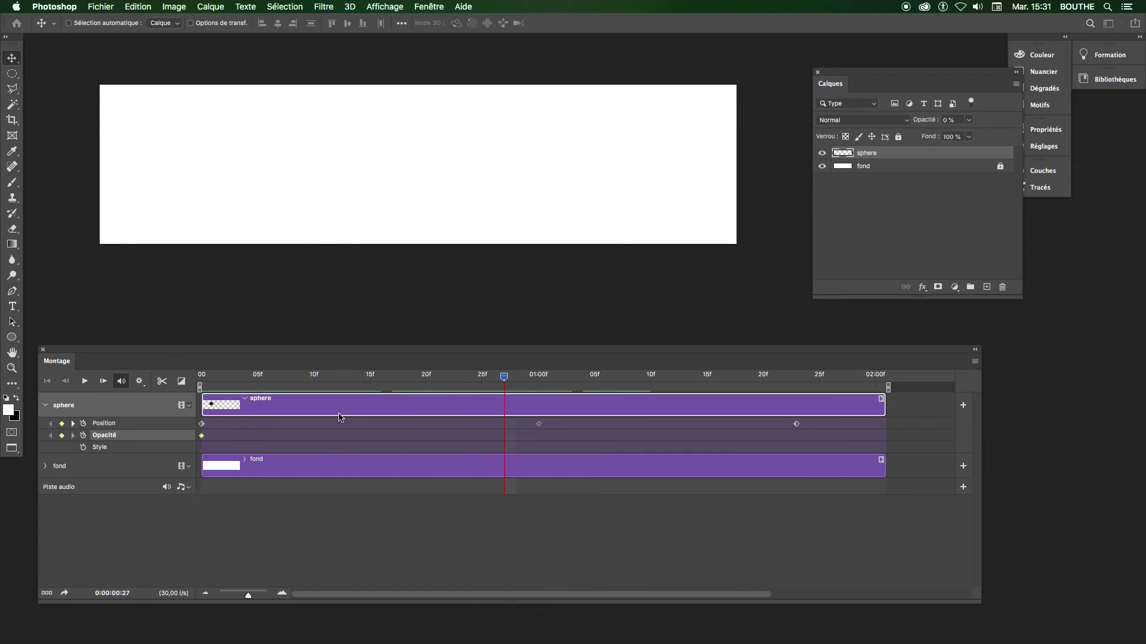
pyautogui.click(85, 382)
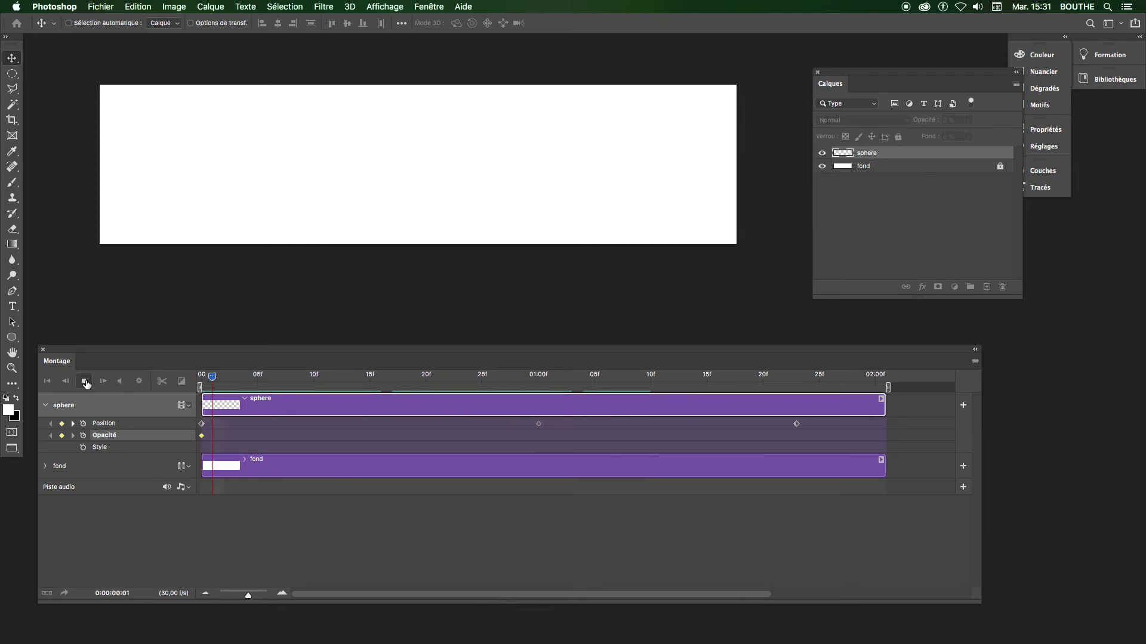
pyautogui.click(85, 382)
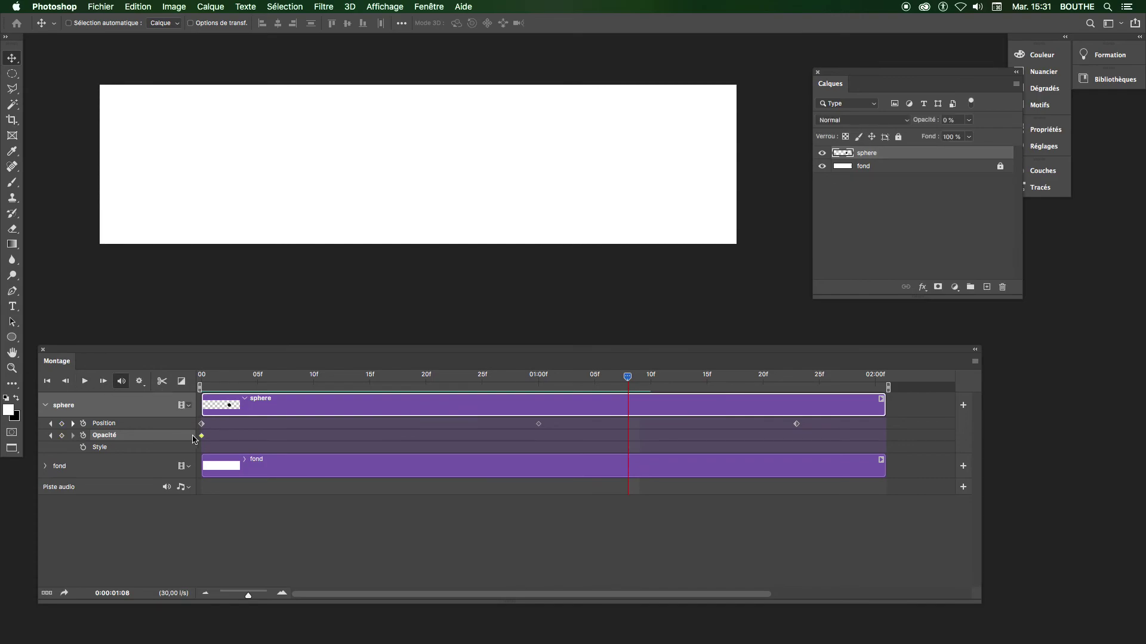
# - Add an Opacité keyframe at 01:00f by setting the sphere layer's opacity to 100 %
pyautogui.moveTo(628, 377); pyautogui.dragTo(538, 377)
pyautogui.click(968, 121)
pyautogui.moveTo(957, 138); pyautogui.dragTo(1022, 140)
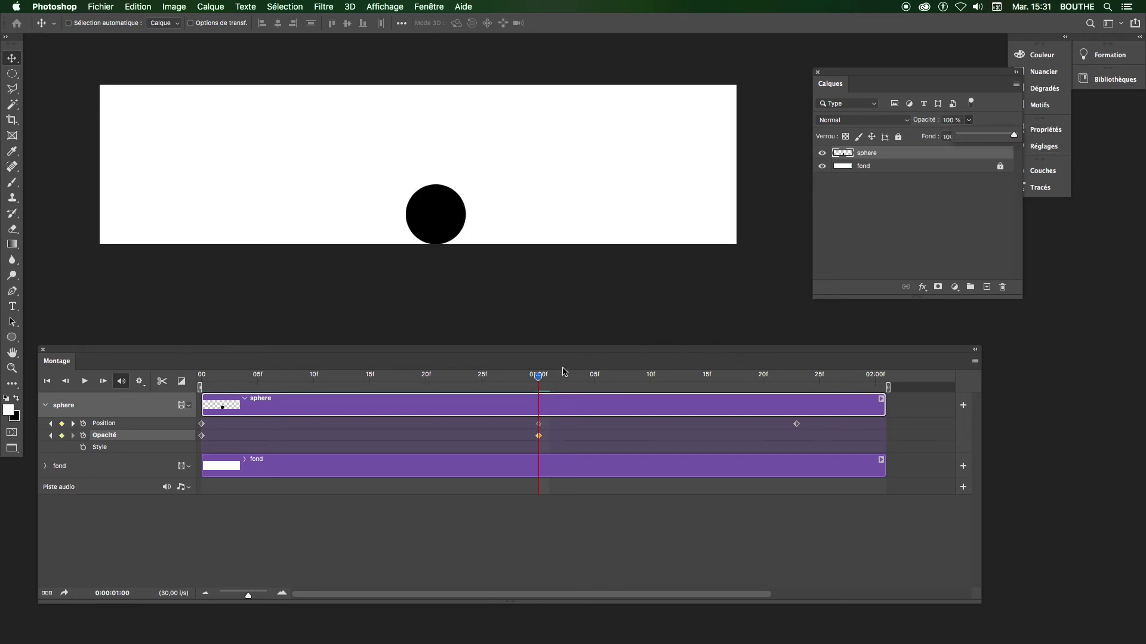
# - Scrub and play the animation from the start to preview the sphere's fade-in up to the 01:00f keyframe
pyautogui.moveTo(539, 379); pyautogui.dragTo(202, 374)
pyautogui.press('space')
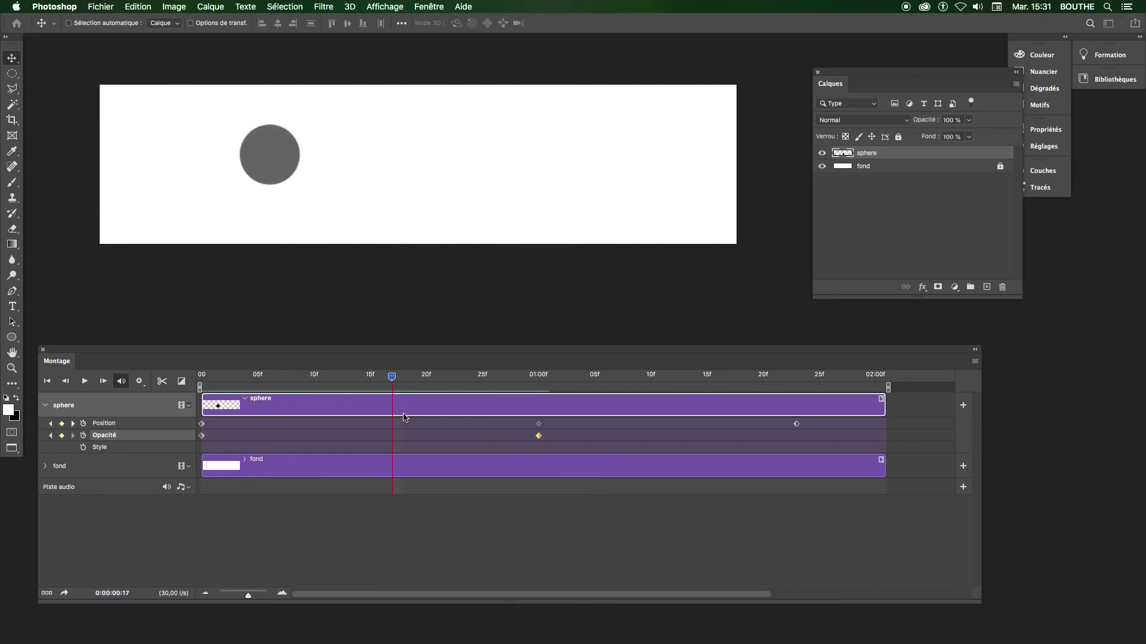
pyautogui.moveTo(485, 431); pyautogui.dragTo(538, 432)
pyautogui.click(539, 436)
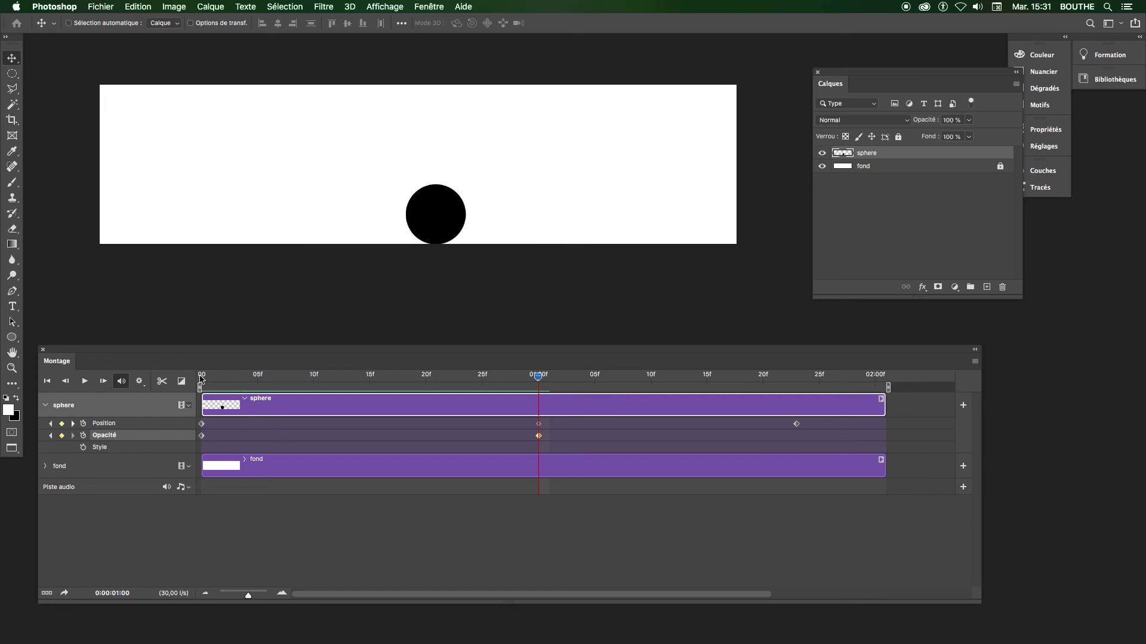
pyautogui.moveTo(538, 377); pyautogui.dragTo(201, 378)
pyautogui.press('space')
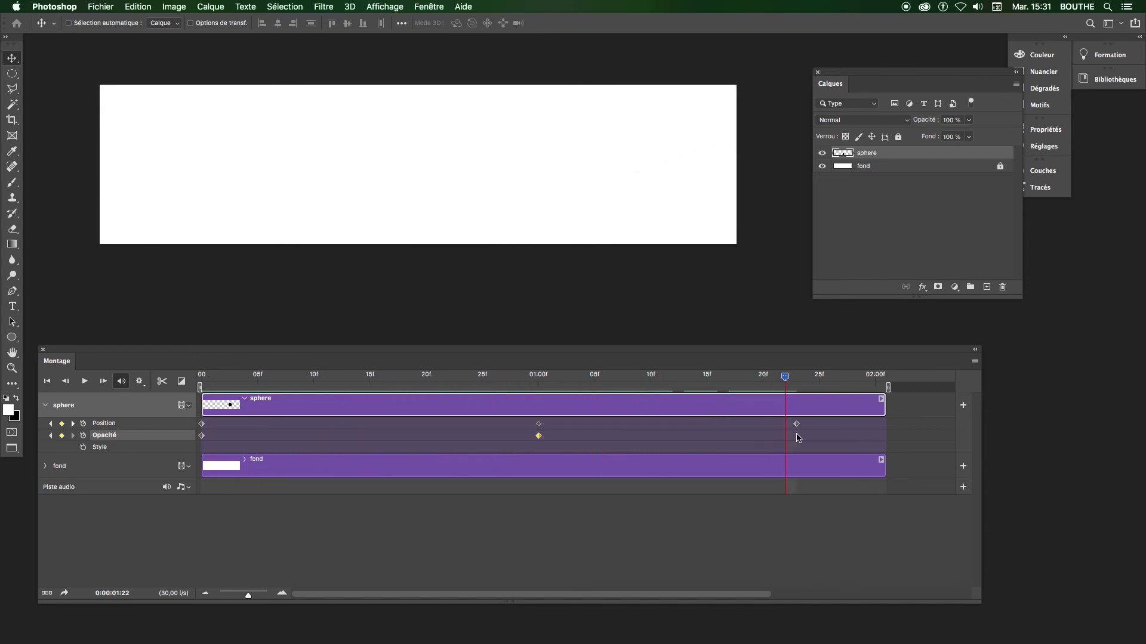
pyautogui.moveTo(875, 377); pyautogui.dragTo(204, 416)
pyautogui.click(86, 382)
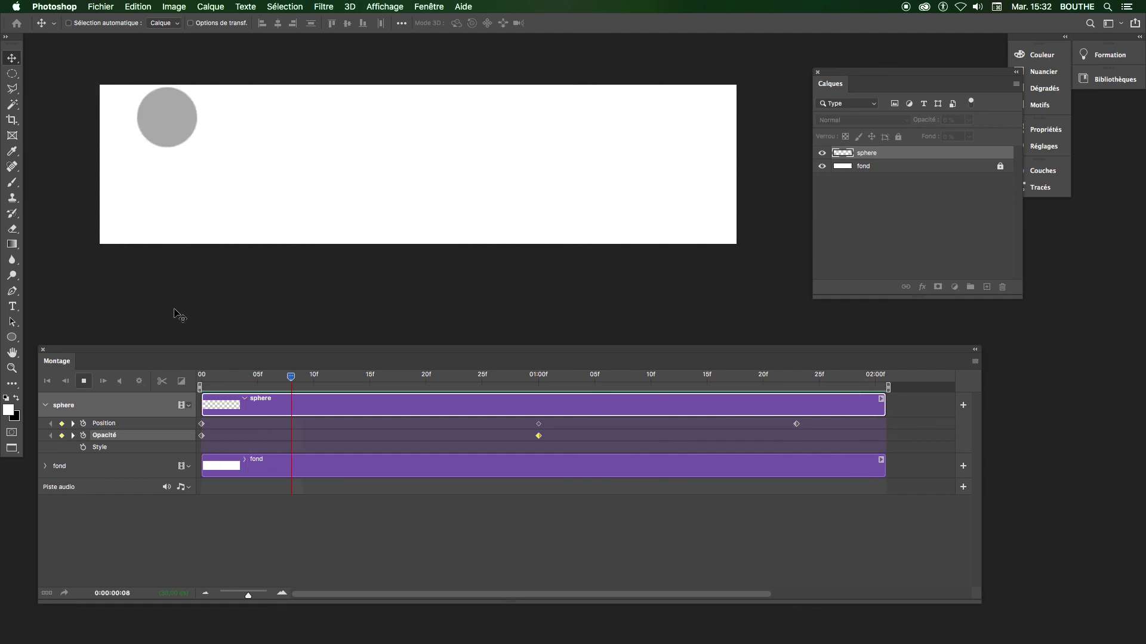
pyautogui.click(83, 384)
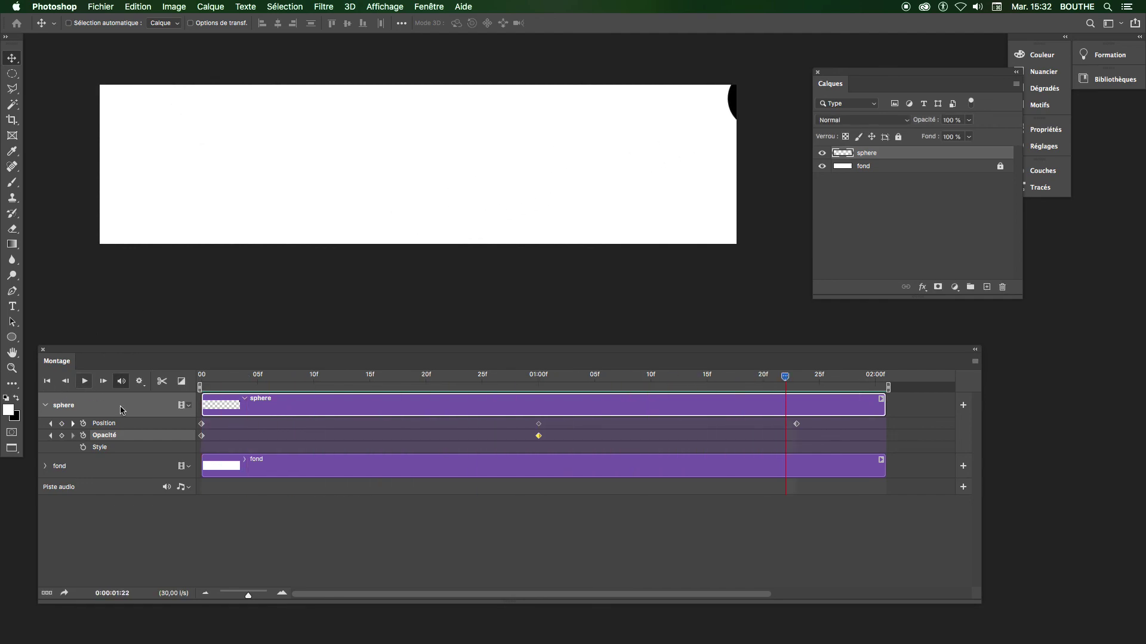
# - Move the sphere's first Position keyframe to about frame 19 and its last to about 01:09, and play the animation
pyautogui.moveTo(202, 424); pyautogui.dragTo(336, 424)
pyautogui.moveTo(796, 424); pyautogui.dragTo(685, 425)
pyautogui.moveTo(355, 432); pyautogui.dragTo(415, 435)
pyautogui.moveTo(651, 426); pyautogui.dragTo(639, 424)
pyautogui.moveTo(785, 379); pyautogui.dragTo(392, 379)
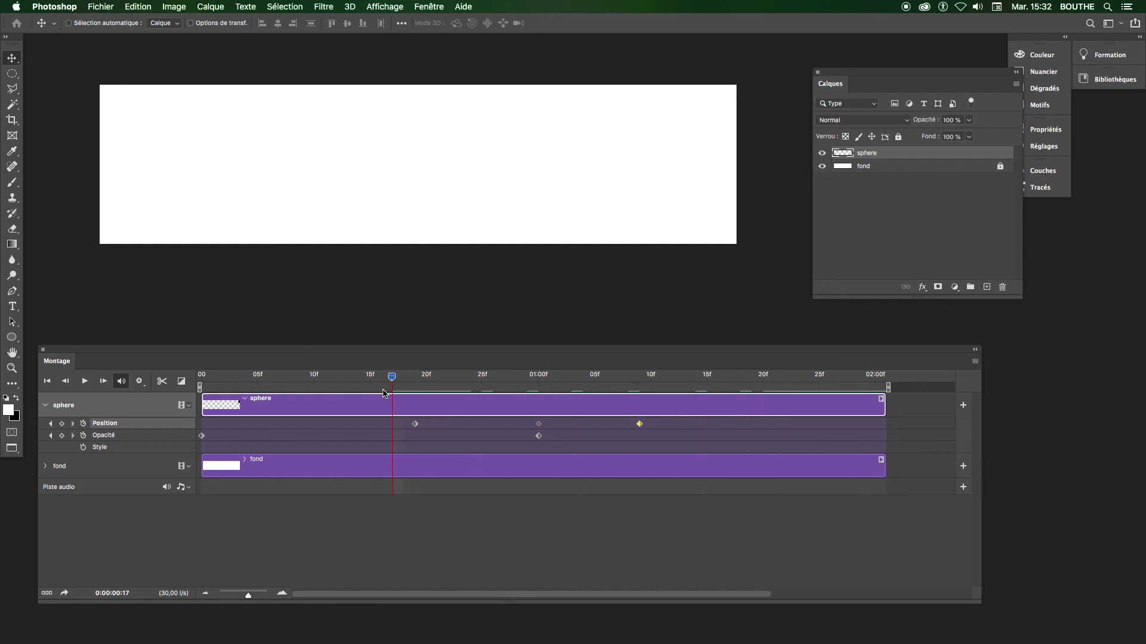
pyautogui.click(84, 383)
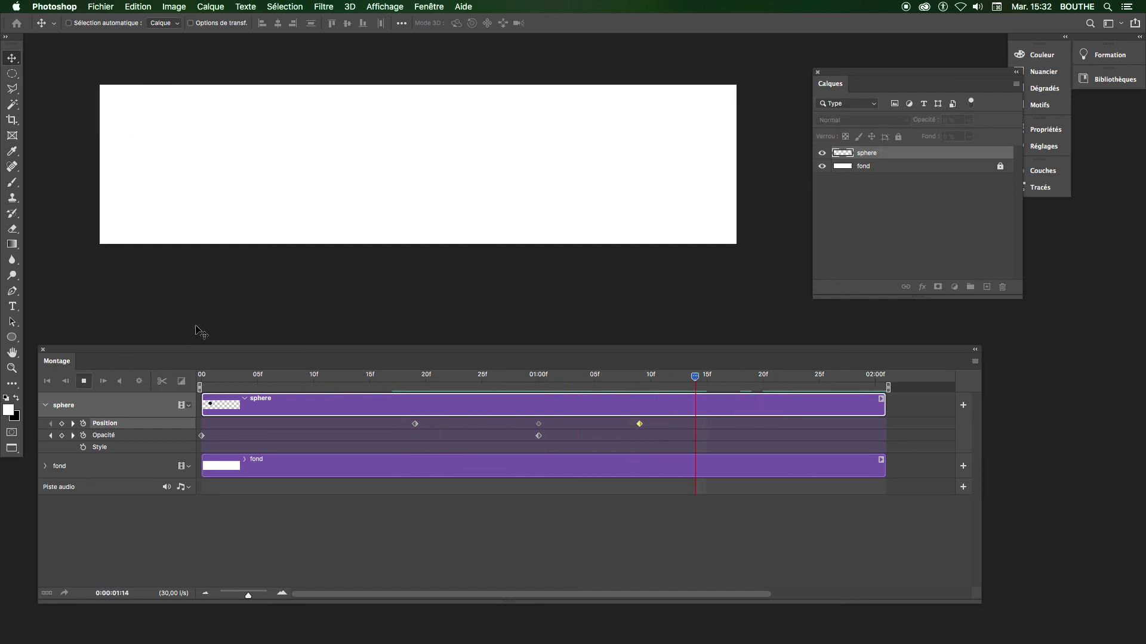